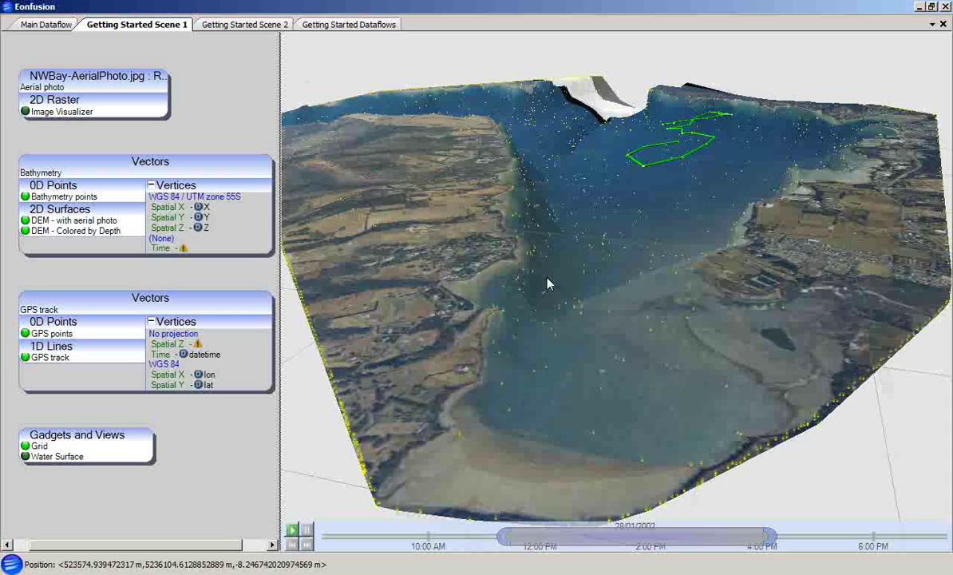
- Tilt the bay terrain to a low oblique view and glance at the dataflow graph behind Scene 1
{"action": "scroll", "coordinate": [547, 283], "scroll_direction": "down", "scroll_amount": 5}
{"action": "scroll", "coordinate": [548, 283], "scroll_direction": "up", "scroll_amount": 8}
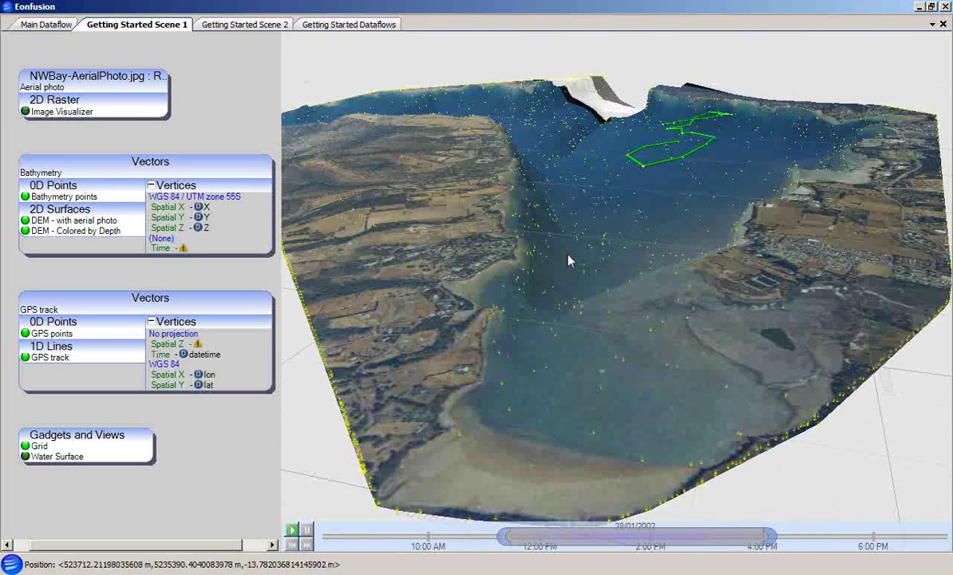
{"action": "scroll", "coordinate": [570, 281], "scroll_direction": "up", "scroll_amount": 3}
{"action": "left_click_drag", "start_coordinate": [570, 281], "coordinate": [557, 261]}
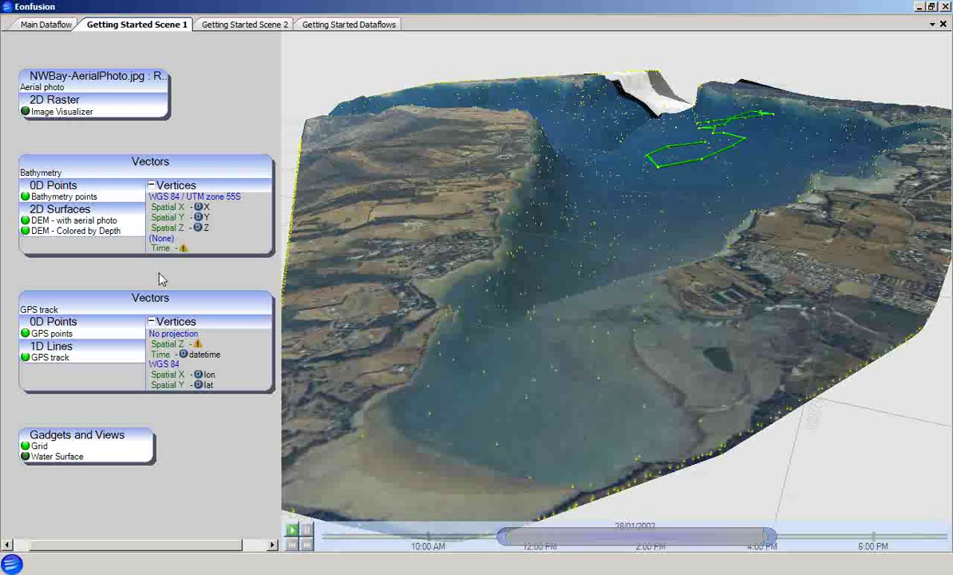
{"action": "left_click", "coordinate": [364, 24]}
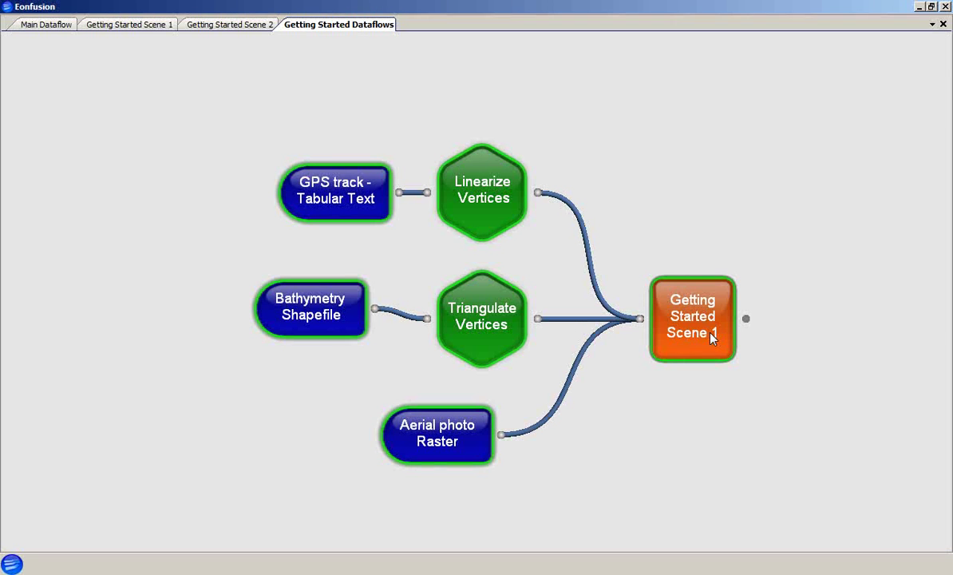
{"action": "left_click", "coordinate": [158, 26]}
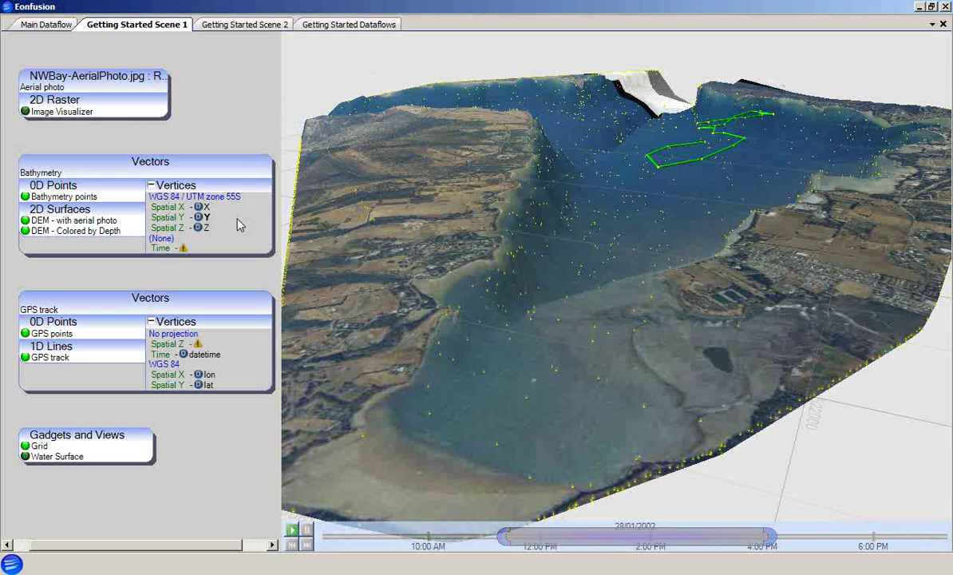
- Zoom in and toggle the Bathymetry points off and on several times
{"action": "scroll", "coordinate": [550, 228], "scroll_direction": "up", "scroll_amount": 5}
{"action": "scroll", "coordinate": [543, 233], "scroll_direction": "up", "scroll_amount": 5}
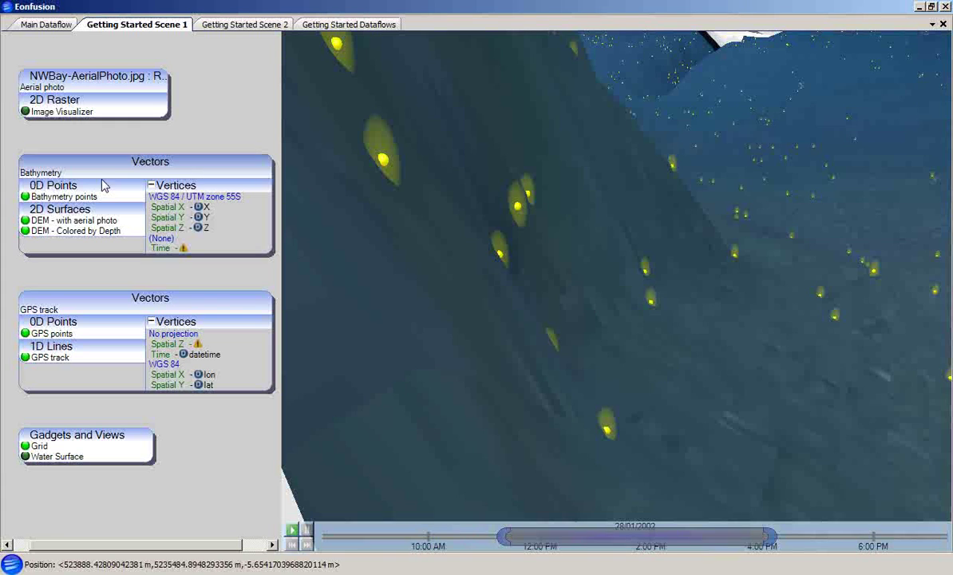
{"action": "left_click", "coordinate": [25, 197]}
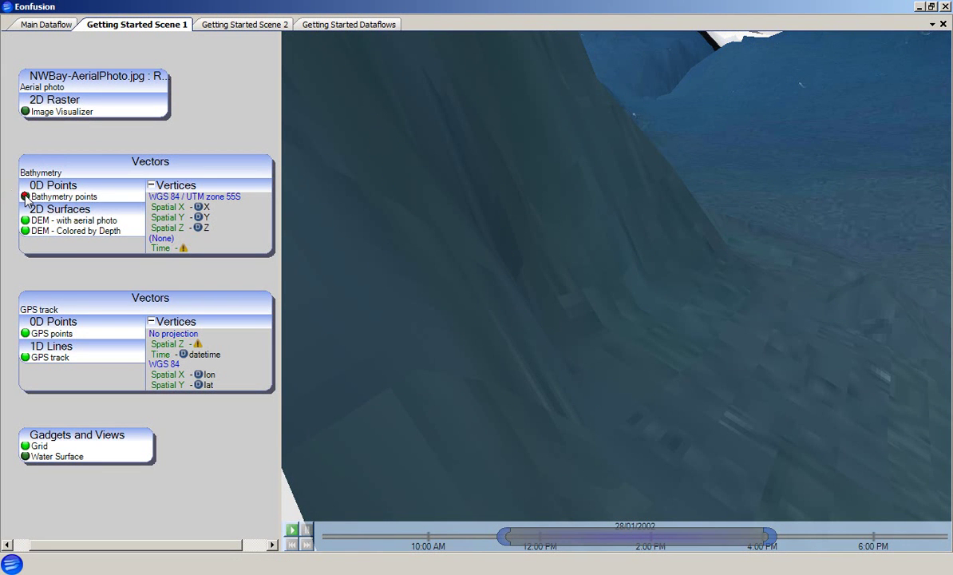
{"action": "left_click", "coordinate": [24, 196]}
{"action": "left_click", "coordinate": [25, 196]}
{"action": "left_click", "coordinate": [25, 196]}
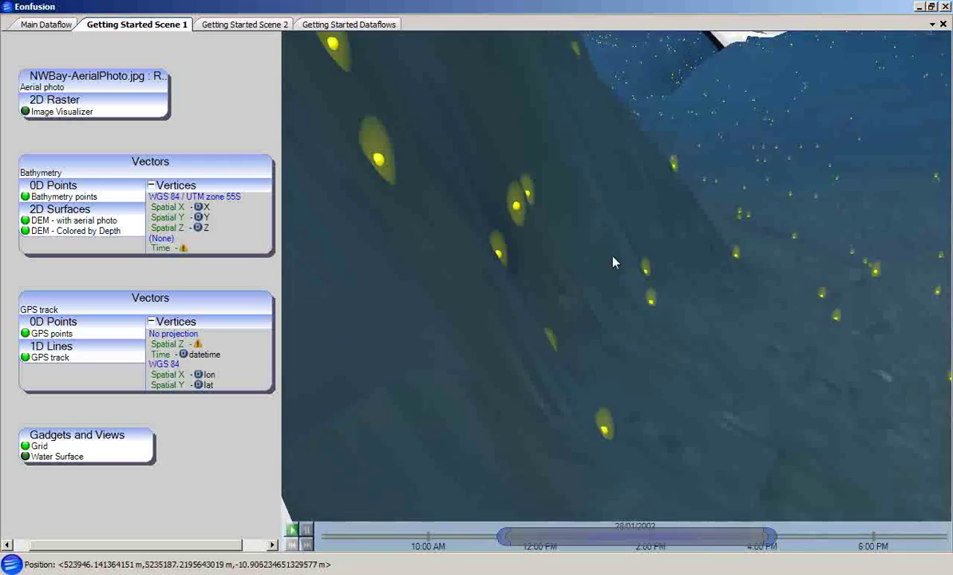
- Hide the aerial-photo DEM to inspect the depth-coloured terrain up the bay, then show it again
{"action": "scroll", "coordinate": [566, 258], "scroll_direction": "down", "scroll_amount": 5}
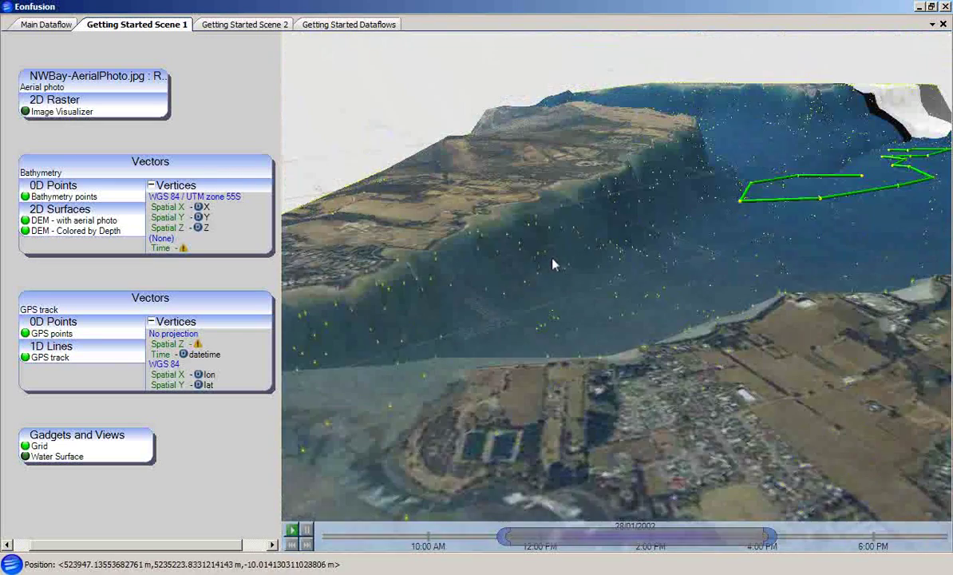
{"action": "left_click_drag", "start_coordinate": [553, 261], "coordinate": [738, 263]}
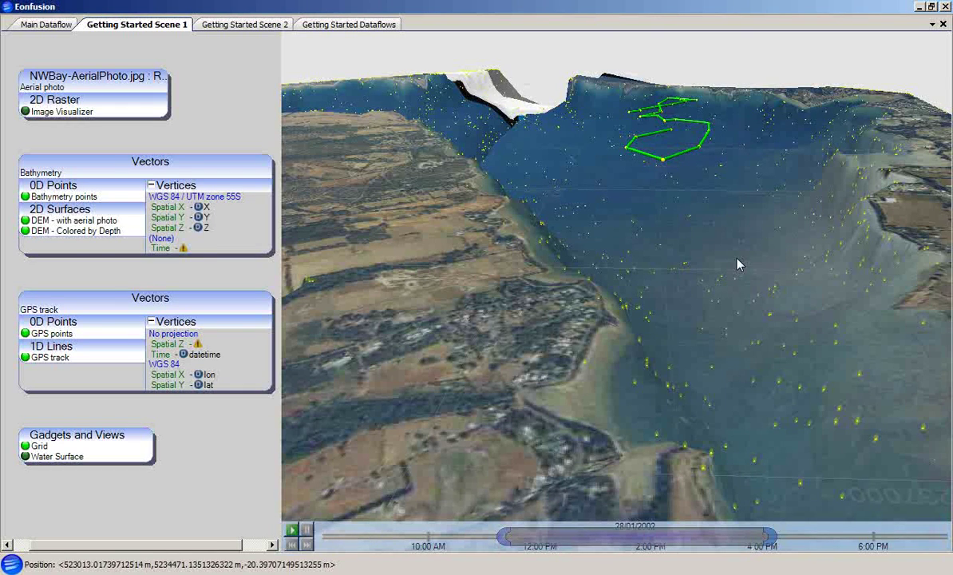
{"action": "left_click", "coordinate": [24, 221]}
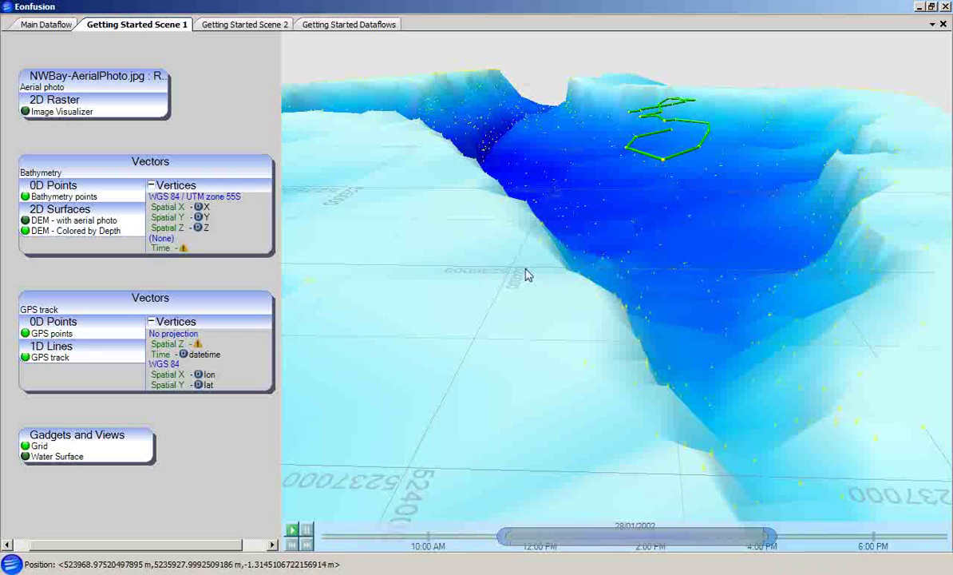
{"action": "scroll", "coordinate": [580, 269], "scroll_direction": "down", "scroll_amount": 5}
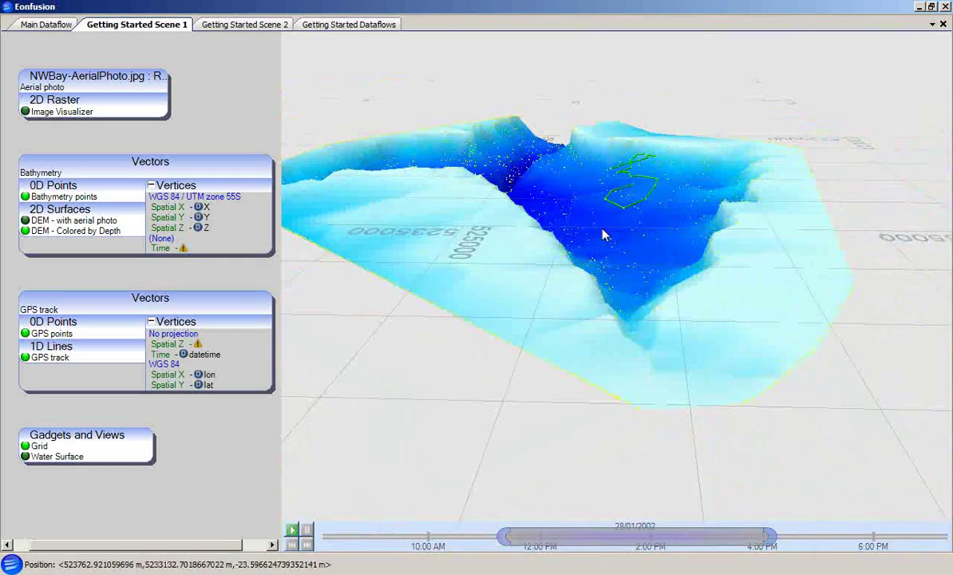
{"action": "left_click_drag", "start_coordinate": [604, 236], "coordinate": [551, 252]}
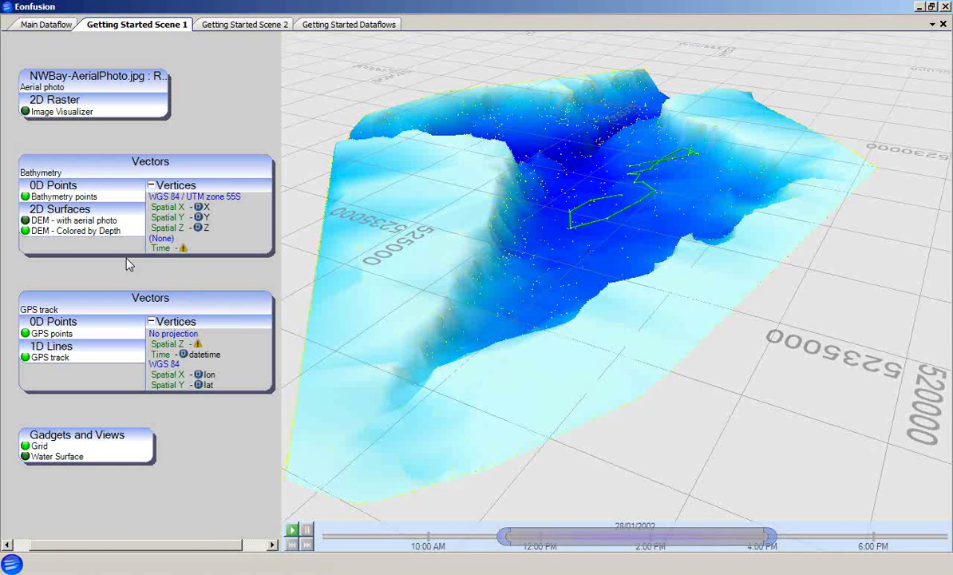
{"action": "left_click", "coordinate": [25, 220]}
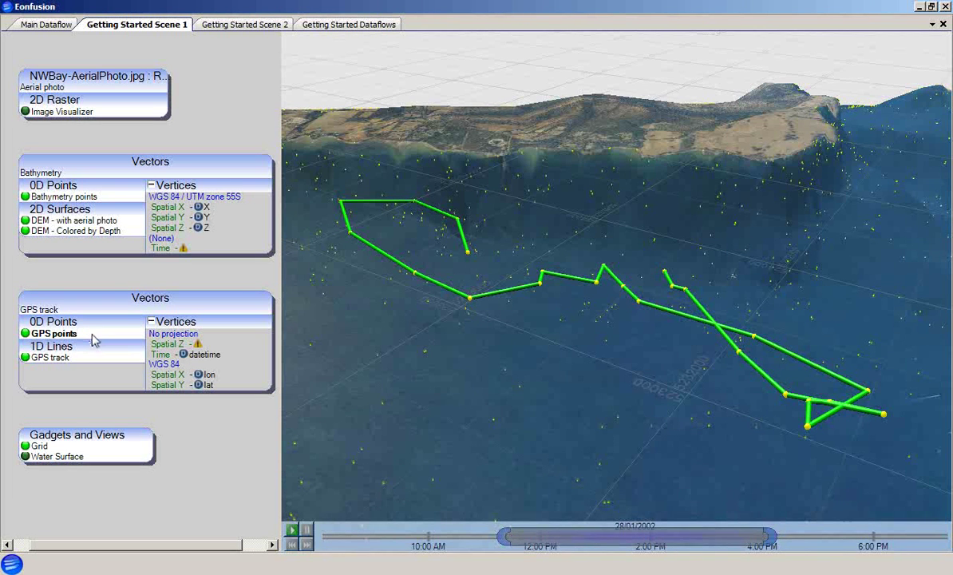
- Toggle the GPS points markers and GPS track lines off and back on
{"action": "left_click", "coordinate": [26, 334]}
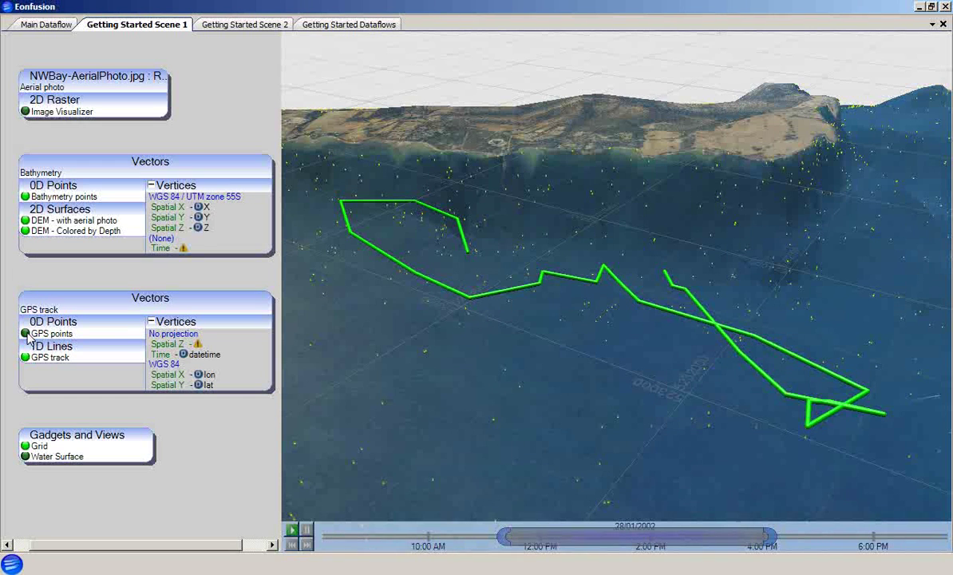
{"action": "left_click", "coordinate": [26, 334]}
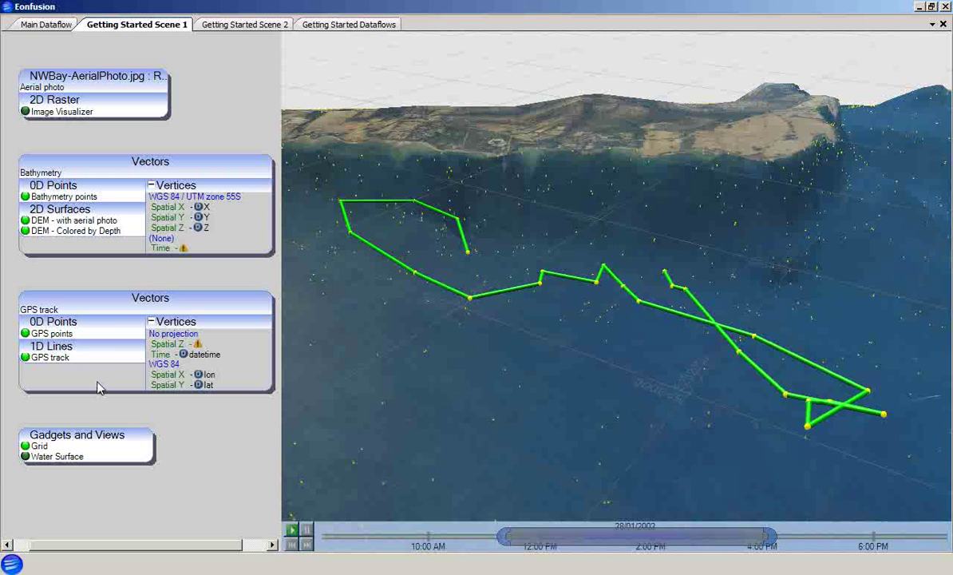
{"action": "left_click", "coordinate": [26, 357]}
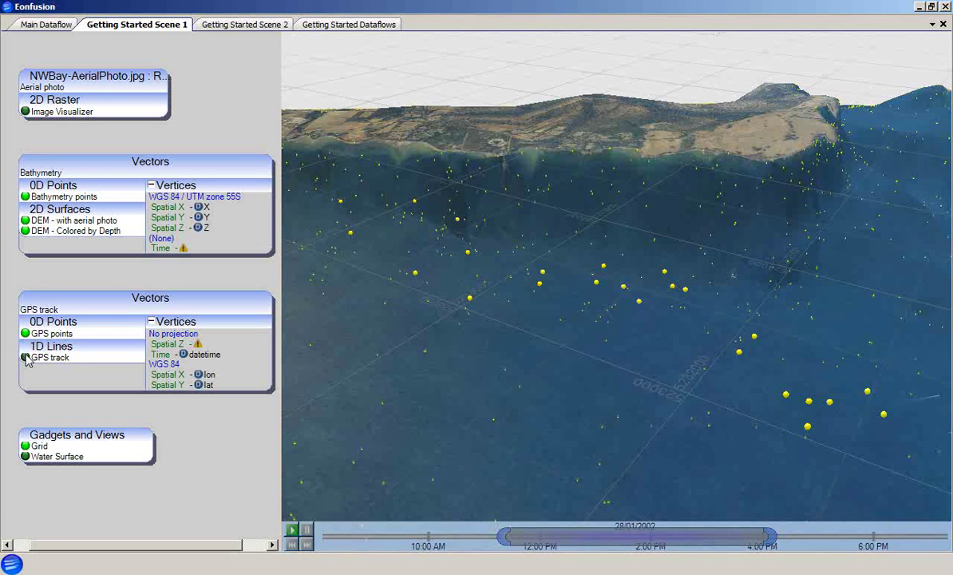
{"action": "left_click", "coordinate": [25, 358]}
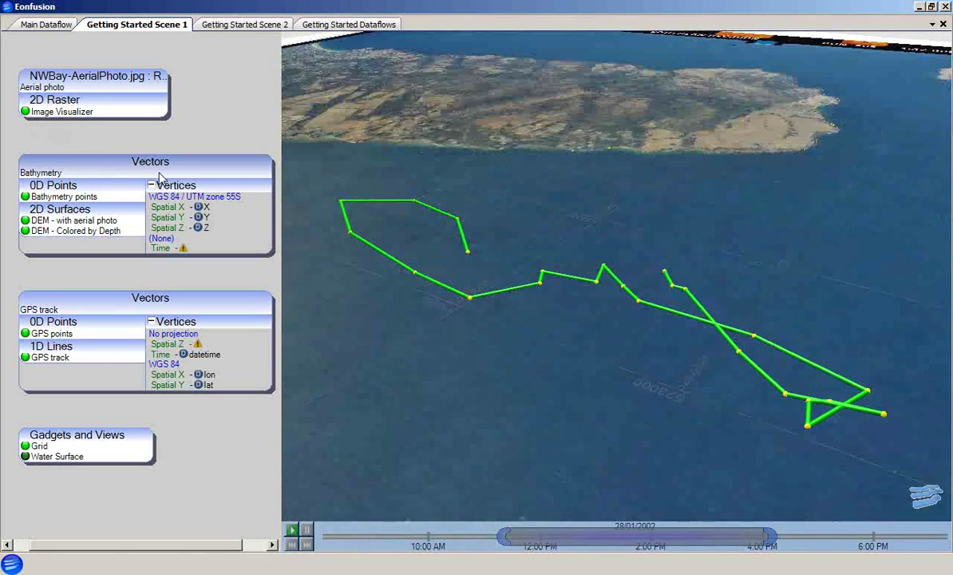
- Zoom out around the whole photo tile and turn off the Image Visualizer
{"action": "scroll", "coordinate": [519, 288], "scroll_direction": "down", "scroll_amount": 5}
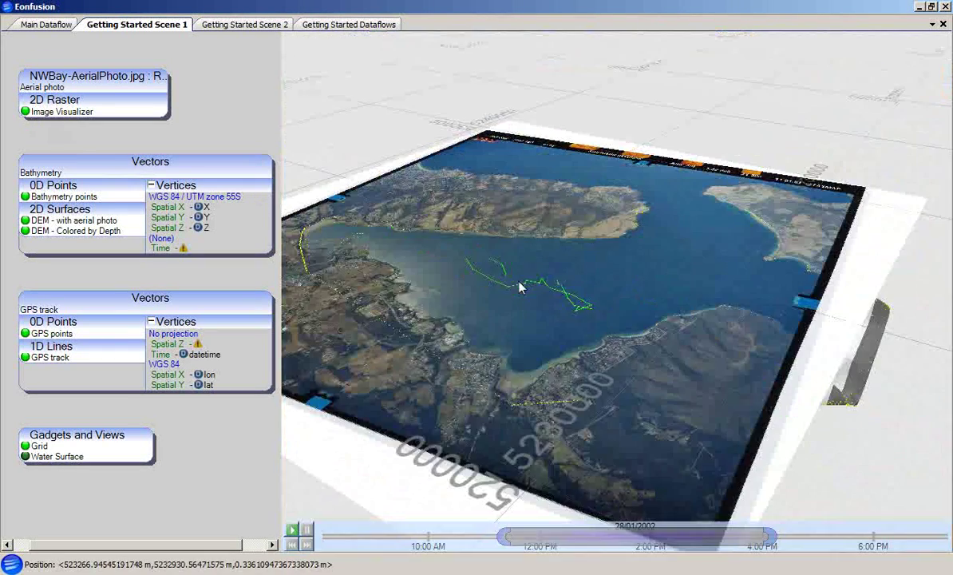
{"action": "left_click_drag", "start_coordinate": [524, 292], "coordinate": [525, 249]}
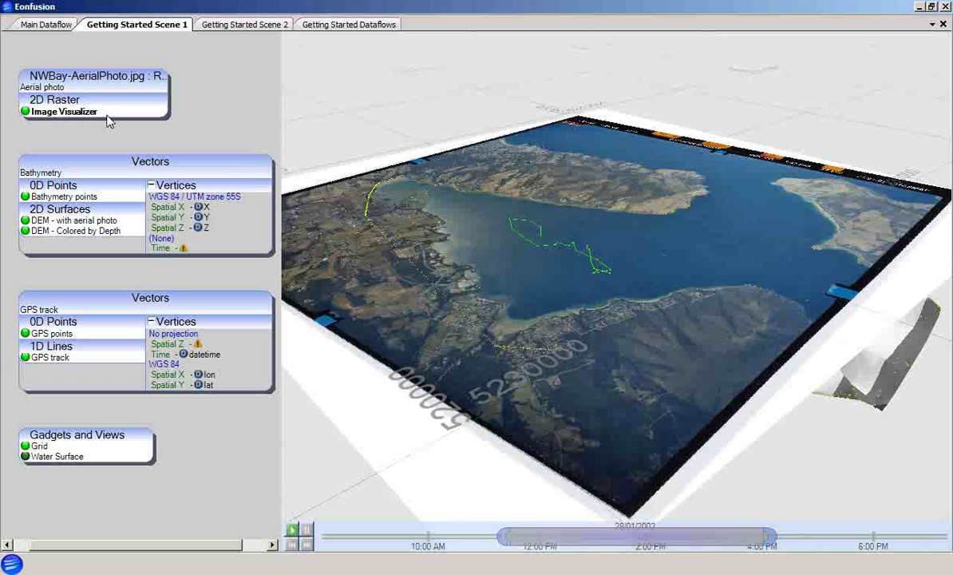
{"action": "left_click", "coordinate": [25, 111]}
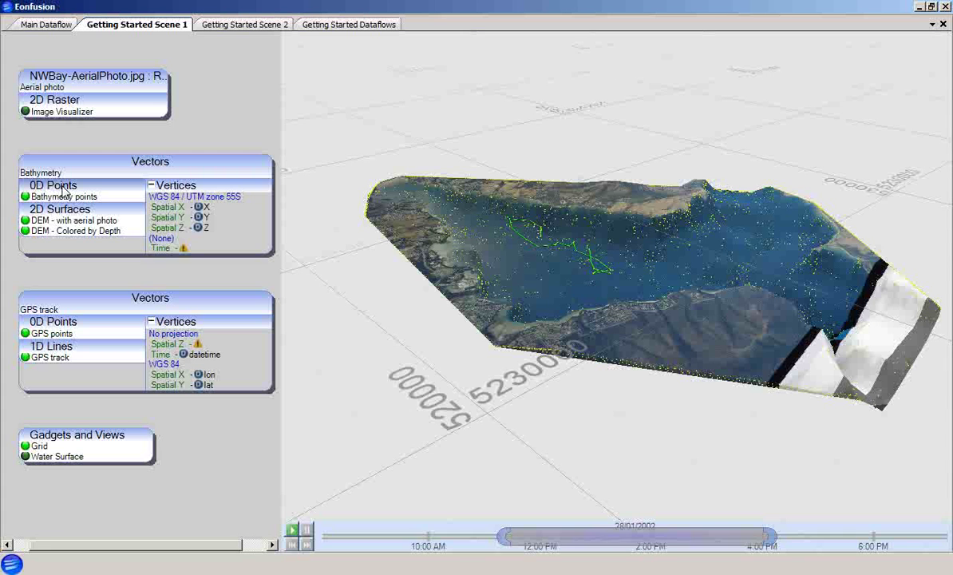
{"action": "right_click", "coordinate": [63, 190]}
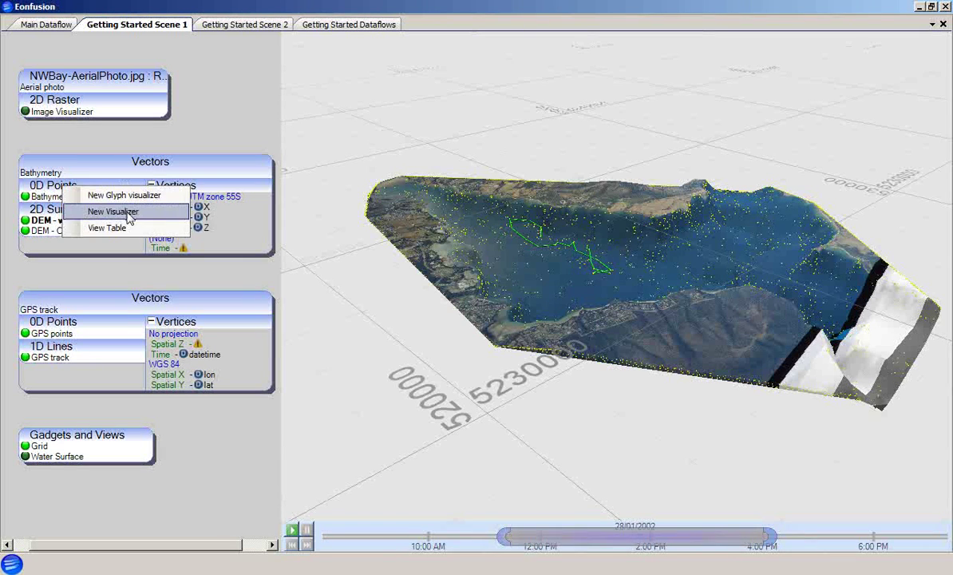
{"action": "left_click", "coordinate": [177, 137]}
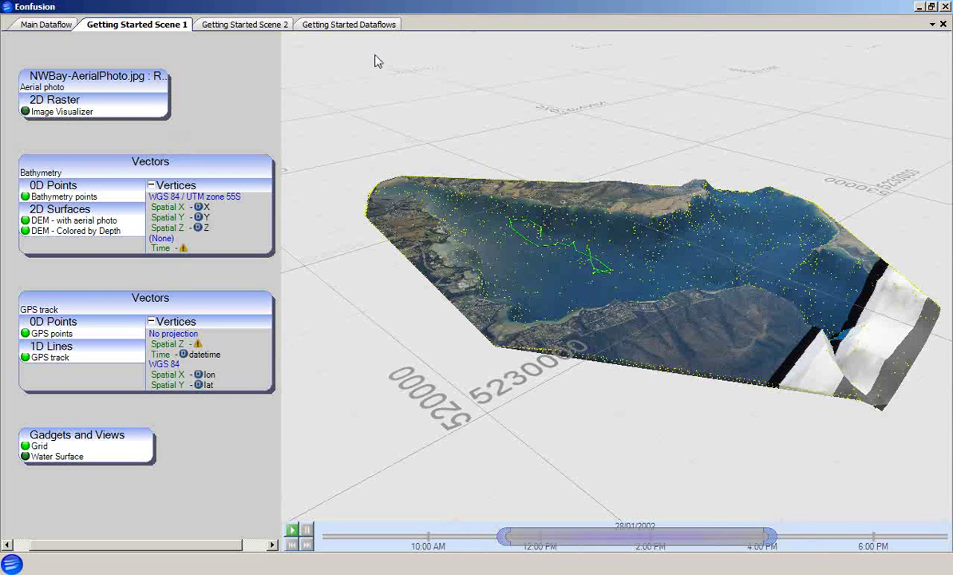
{"action": "left_click", "coordinate": [84, 195]}
- Open Bathymetry points Properties and expand, then shrink, the axis mapping area
{"action": "right_click", "coordinate": [74, 199]}
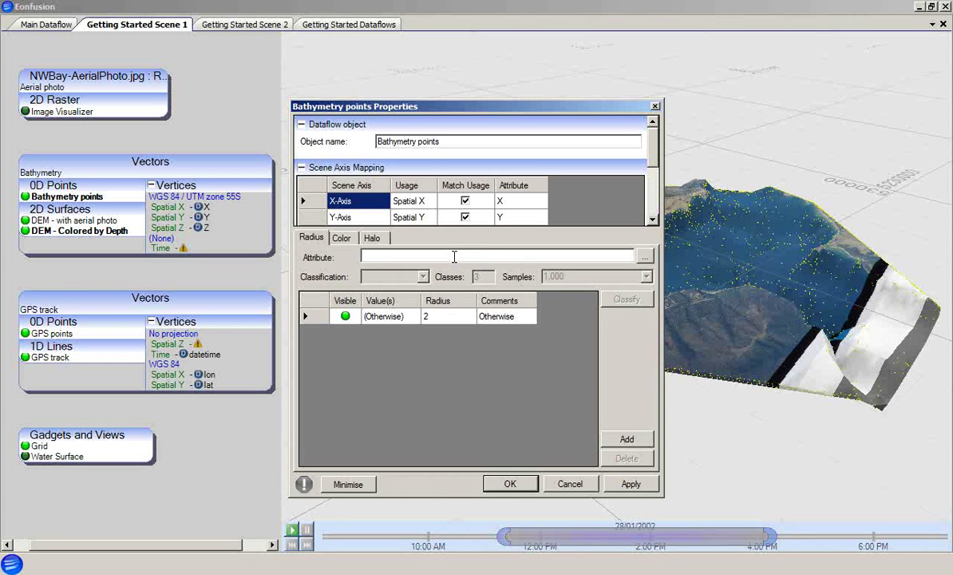
{"action": "left_click_drag", "start_coordinate": [476, 248], "coordinate": [471, 319]}
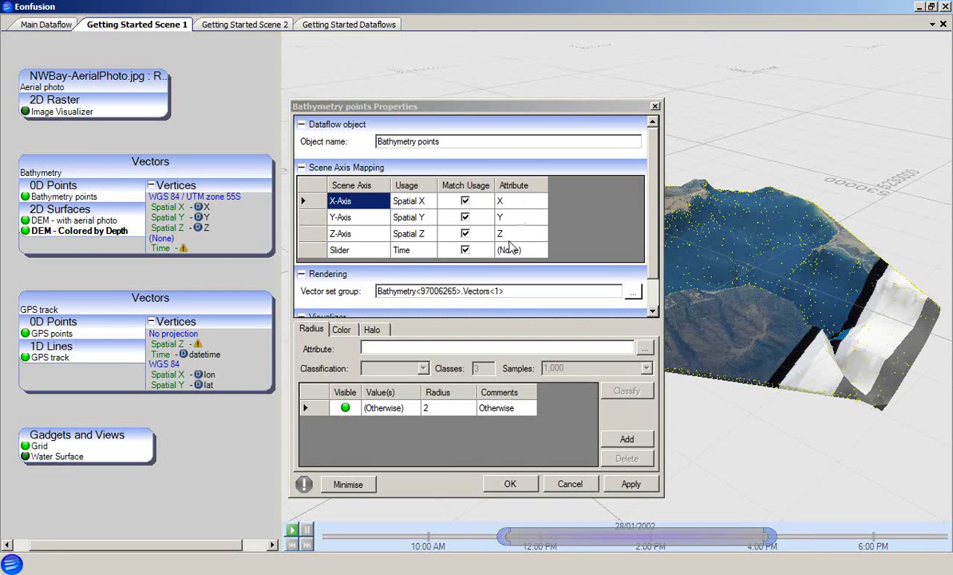
{"action": "left_click_drag", "start_coordinate": [484, 318], "coordinate": [506, 170]}
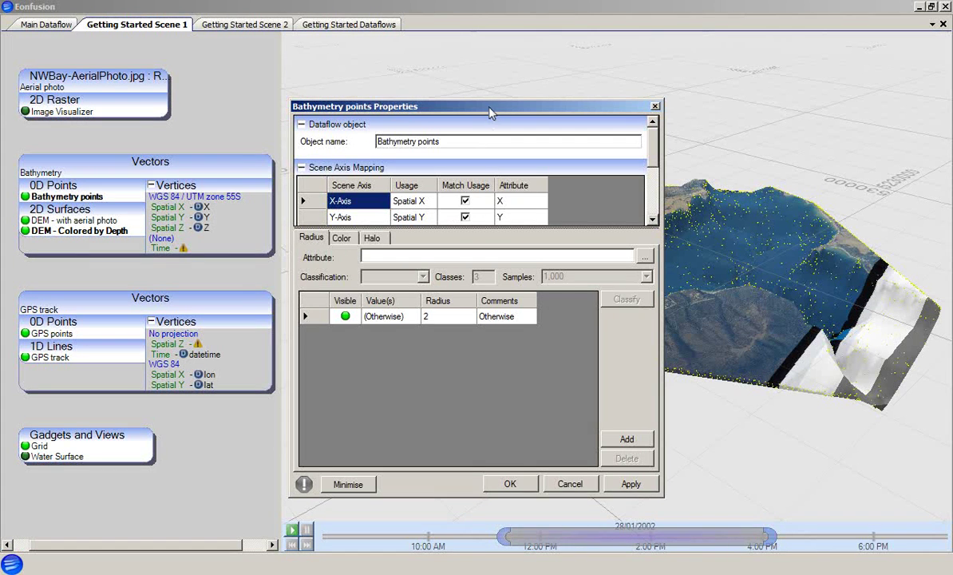
- Zoom into the scene and apply a radius of 4 to the bathymetry points, then view Color settings
{"action": "left_click_drag", "start_coordinate": [485, 106], "coordinate": [254, 80]}
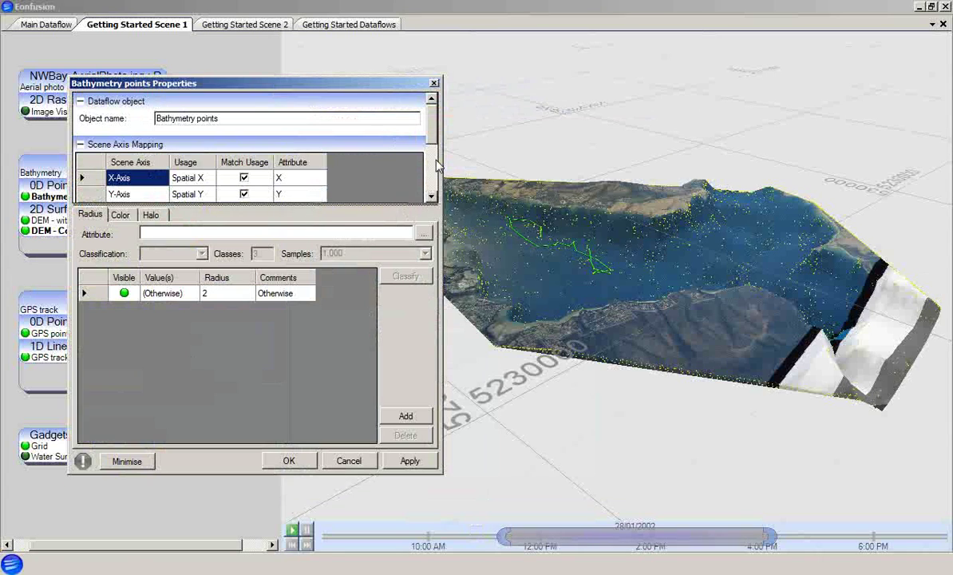
{"action": "left_click", "coordinate": [618, 248]}
{"action": "scroll", "coordinate": [612, 231], "scroll_direction": "up", "scroll_amount": 5}
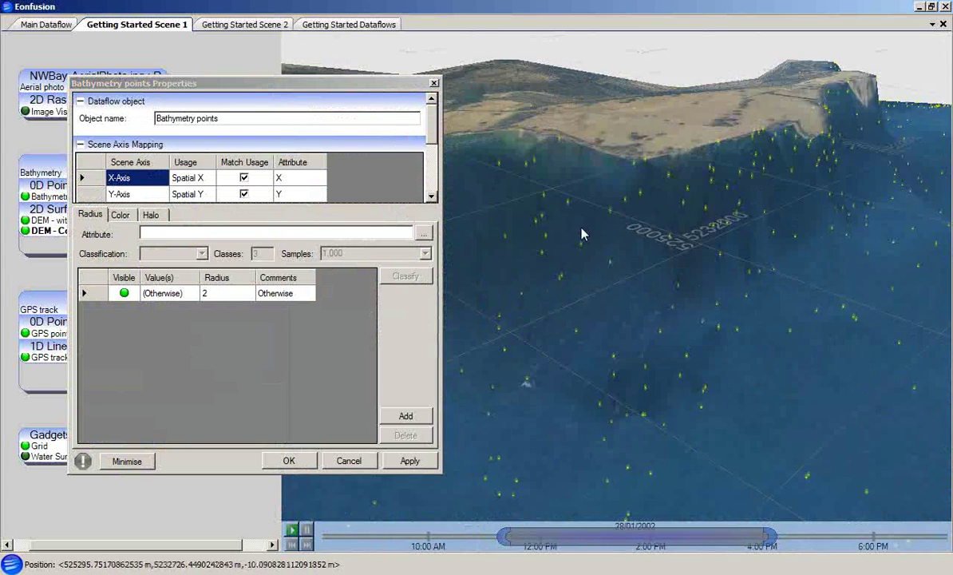
{"action": "scroll", "coordinate": [580, 248], "scroll_direction": "up", "scroll_amount": 5}
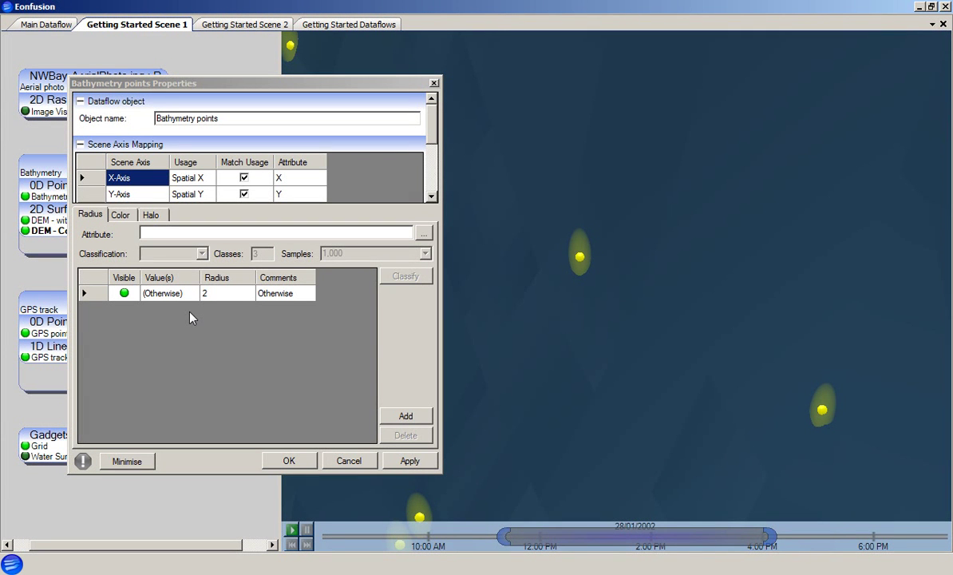
{"action": "left_click", "coordinate": [200, 293]}
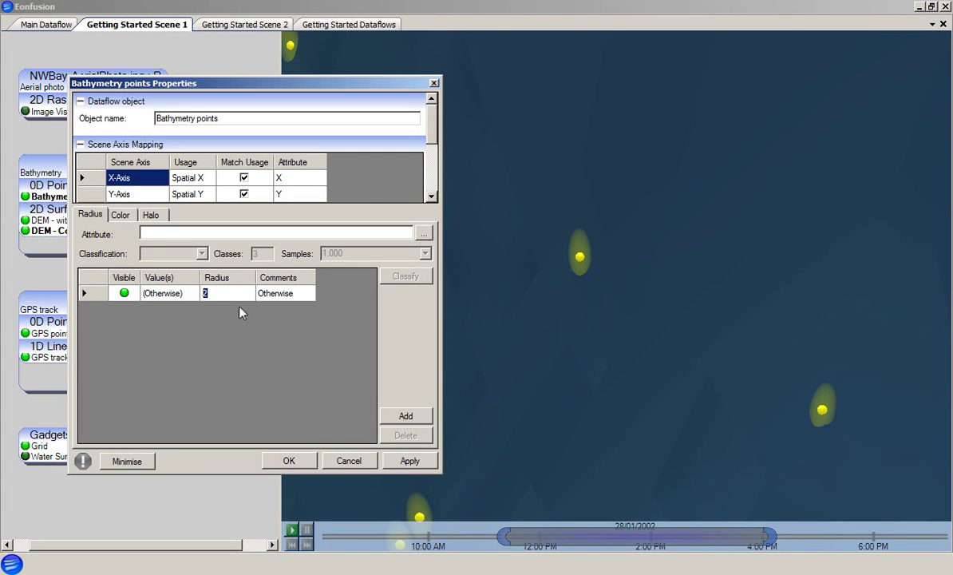
{"action": "type", "text": "4"}
{"action": "left_click", "coordinate": [415, 461]}
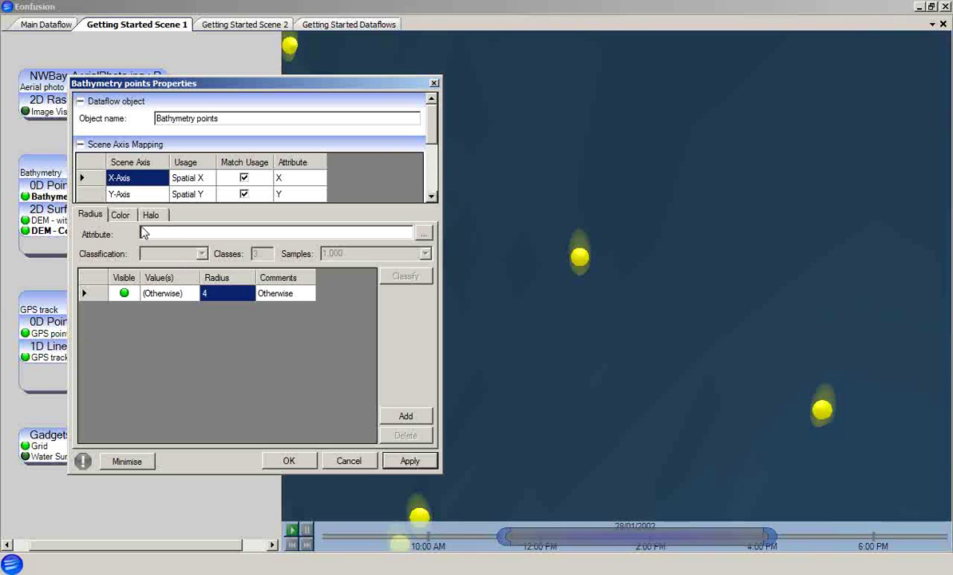
{"action": "left_click", "coordinate": [121, 215]}
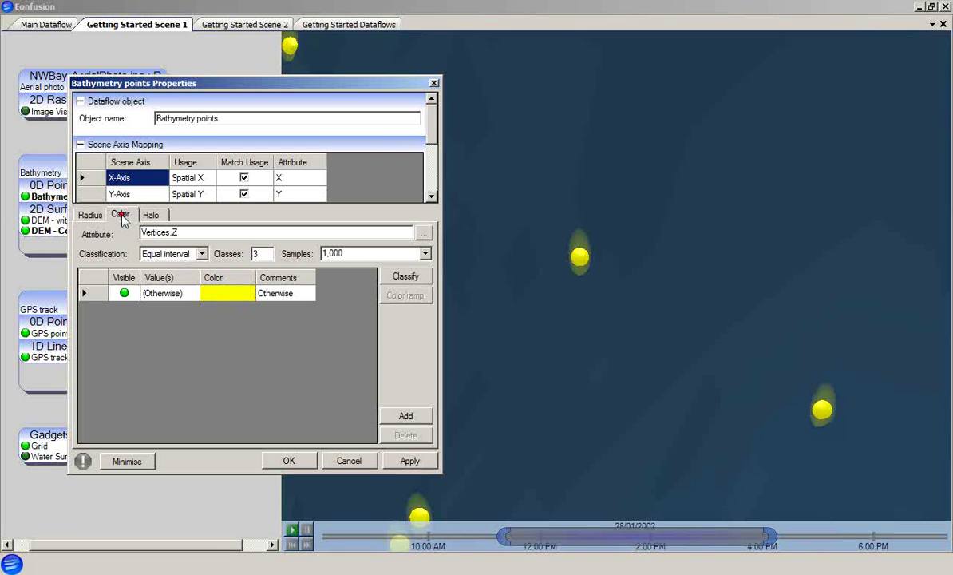
- Colour the bathymetry points orange-brown, apply it, and open the Attribute selector
{"action": "left_click", "coordinate": [231, 294]}
{"action": "left_click", "coordinate": [221, 341]}
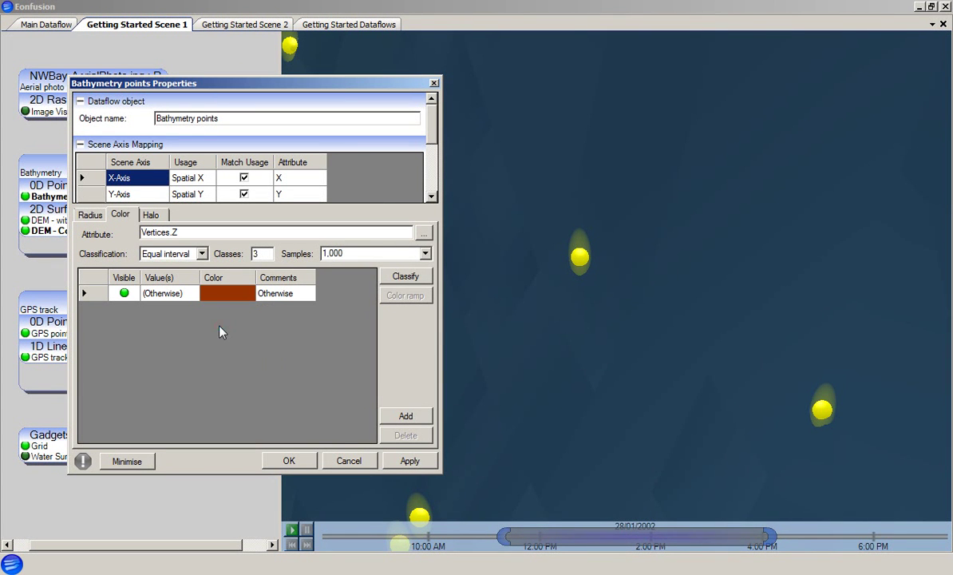
{"action": "left_click", "coordinate": [410, 462]}
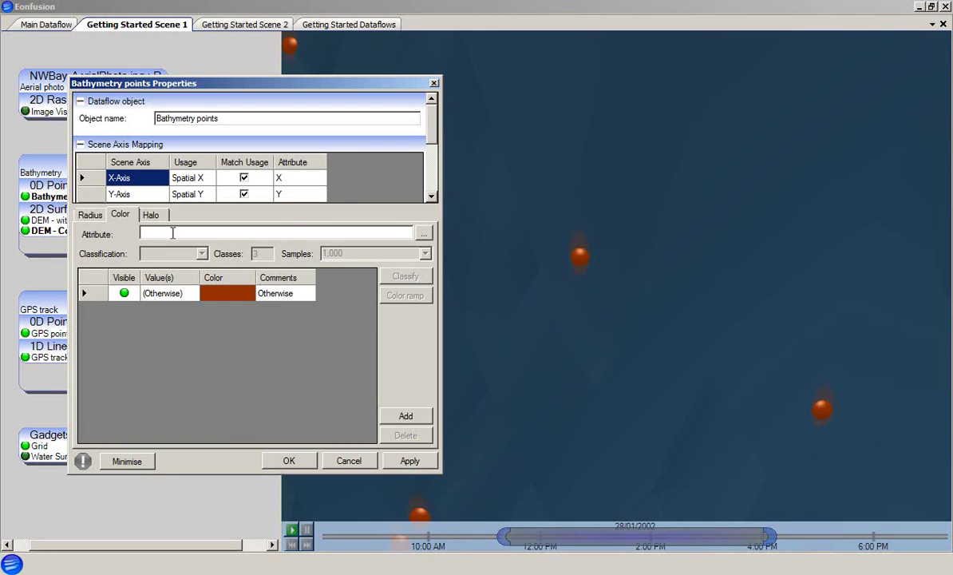
{"action": "left_click", "coordinate": [424, 235]}
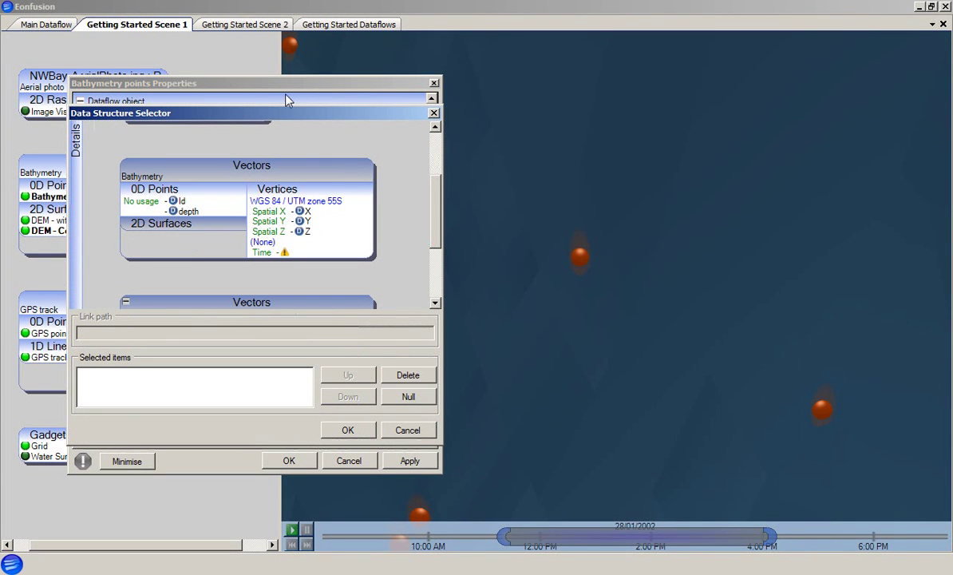
- Choose Spatial Z under Vertices as the colour attribute and confirm
{"action": "left_click_drag", "start_coordinate": [253, 115], "coordinate": [416, 150]}
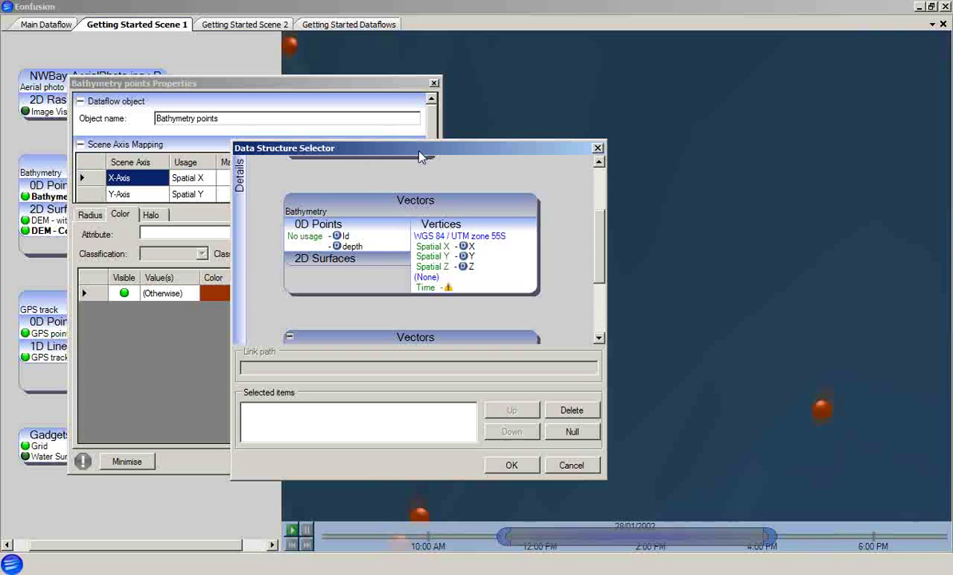
{"action": "left_click", "coordinate": [471, 267]}
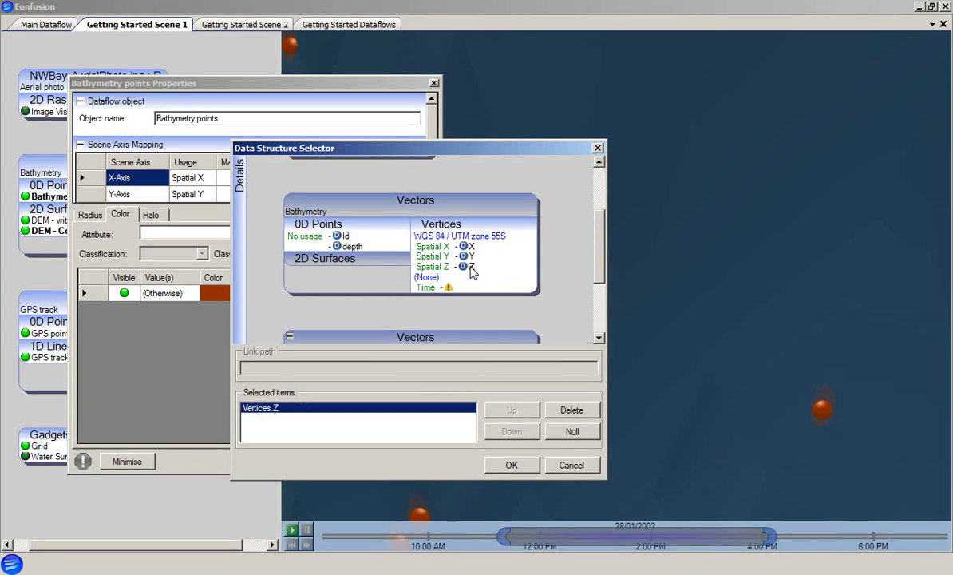
{"action": "left_click", "coordinate": [511, 465]}
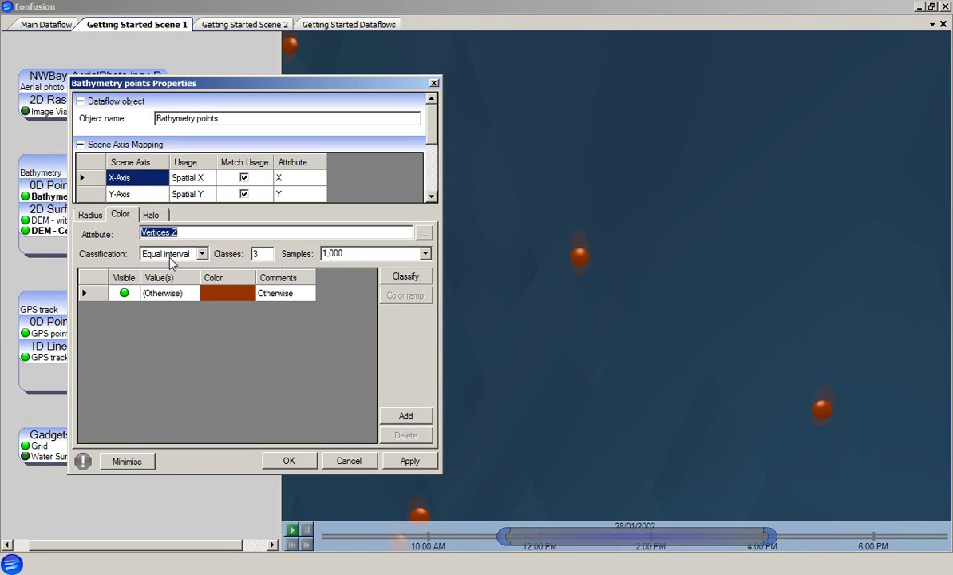
- Classify depth into three classes coloured red, a red-to-yellow ramp and yellow, then apply
{"action": "left_click", "coordinate": [412, 277]}
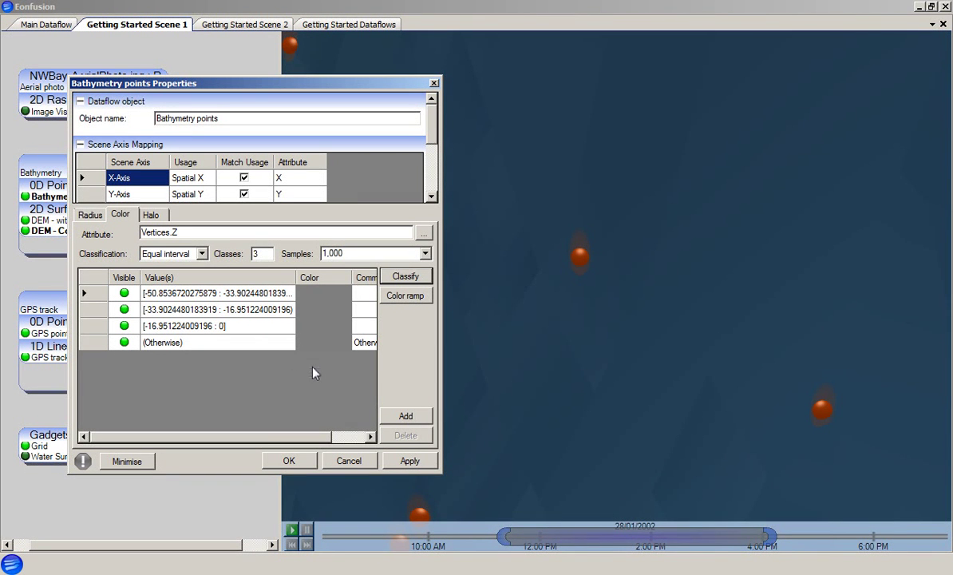
{"action": "left_click", "coordinate": [331, 295]}
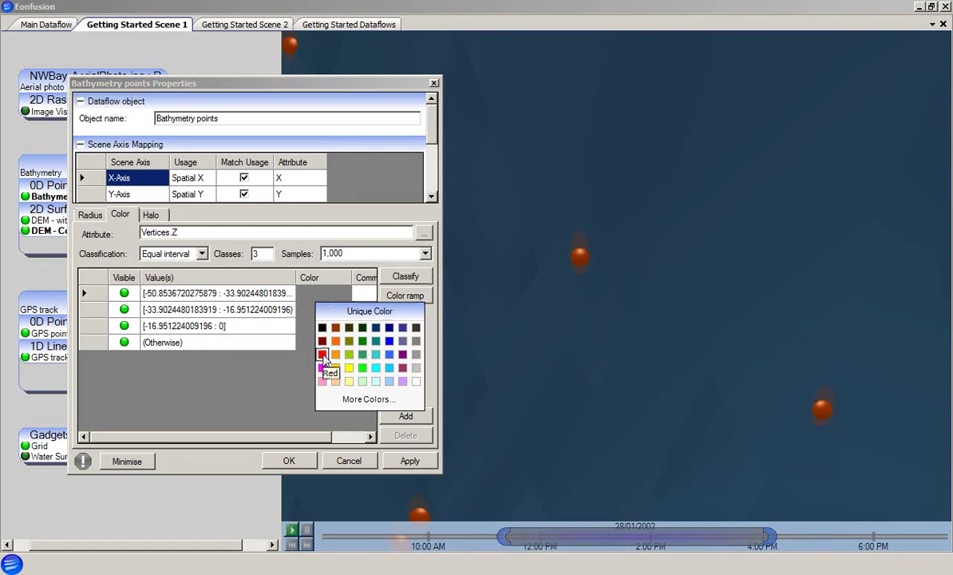
{"action": "left_click", "coordinate": [323, 356]}
{"action": "left_click", "coordinate": [315, 309]}
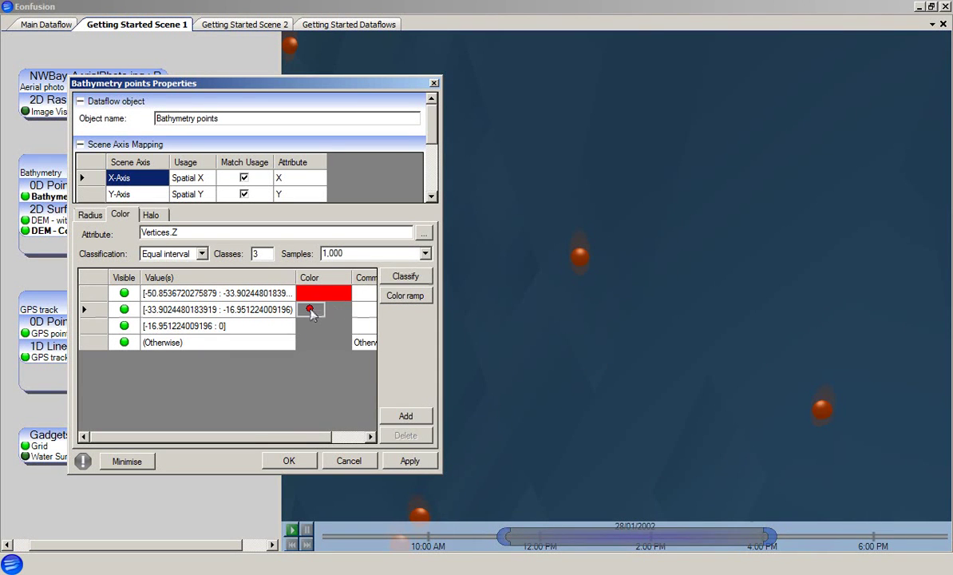
{"action": "left_click", "coordinate": [306, 370]}
{"action": "left_click", "coordinate": [345, 310]}
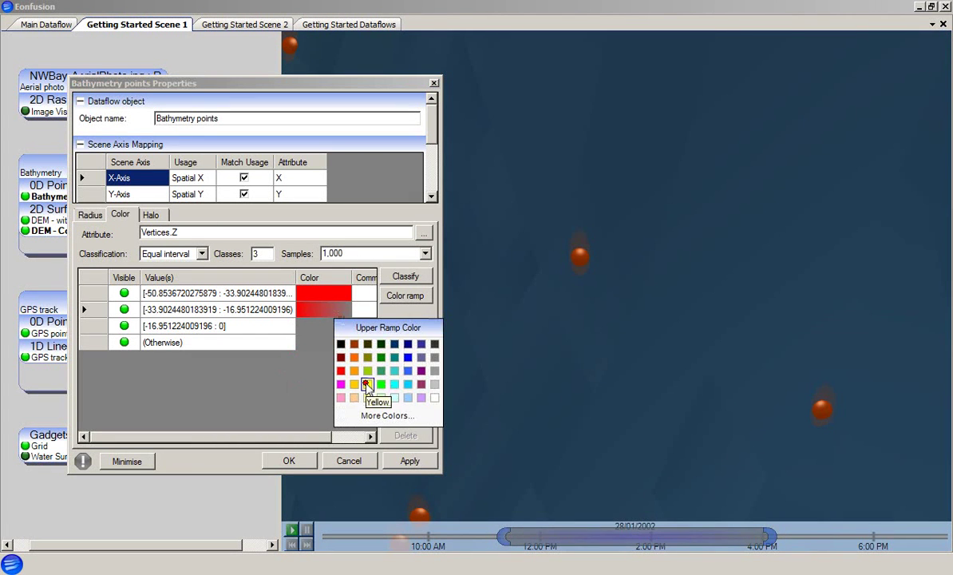
{"action": "left_click", "coordinate": [367, 385]}
{"action": "left_click", "coordinate": [325, 327]}
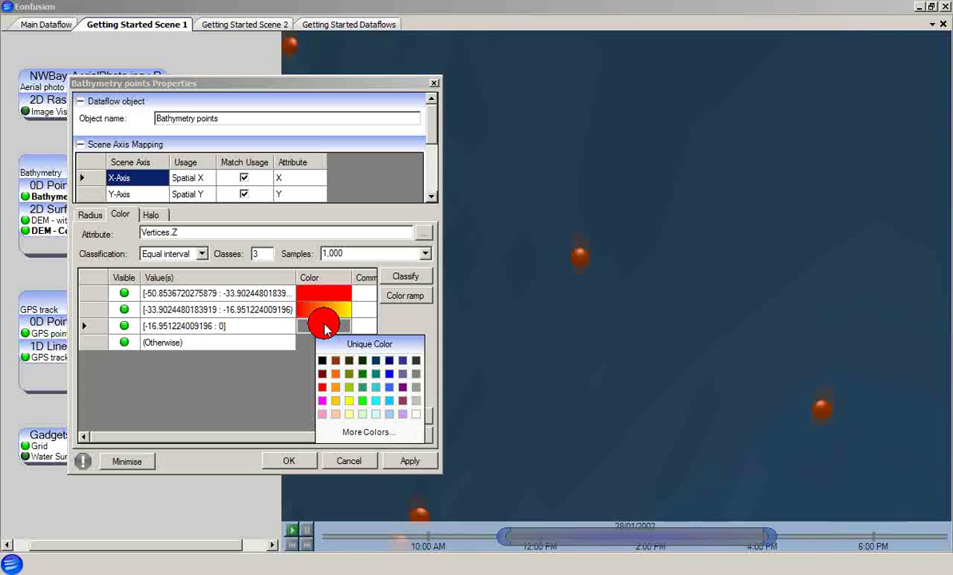
{"action": "left_click", "coordinate": [349, 401]}
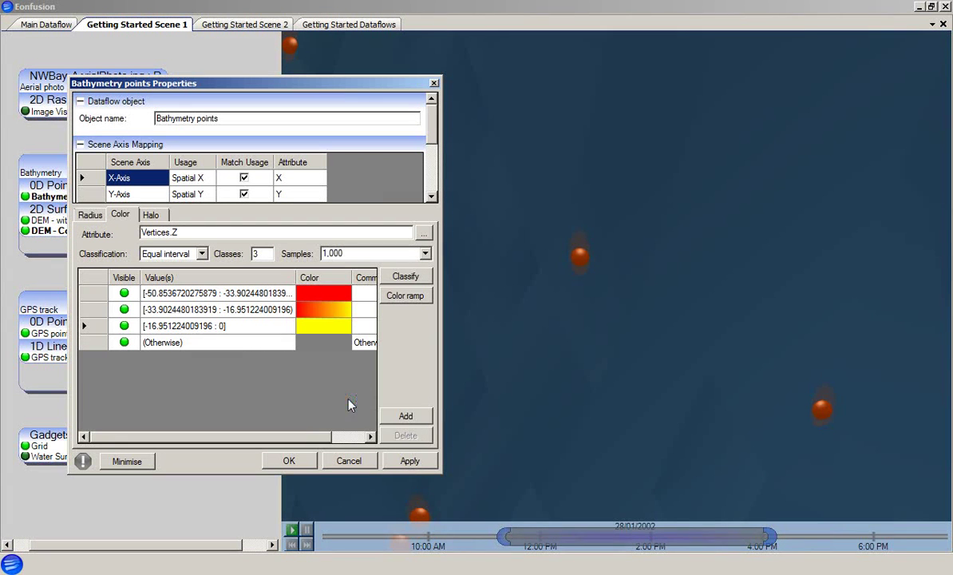
{"action": "left_click", "coordinate": [410, 463]}
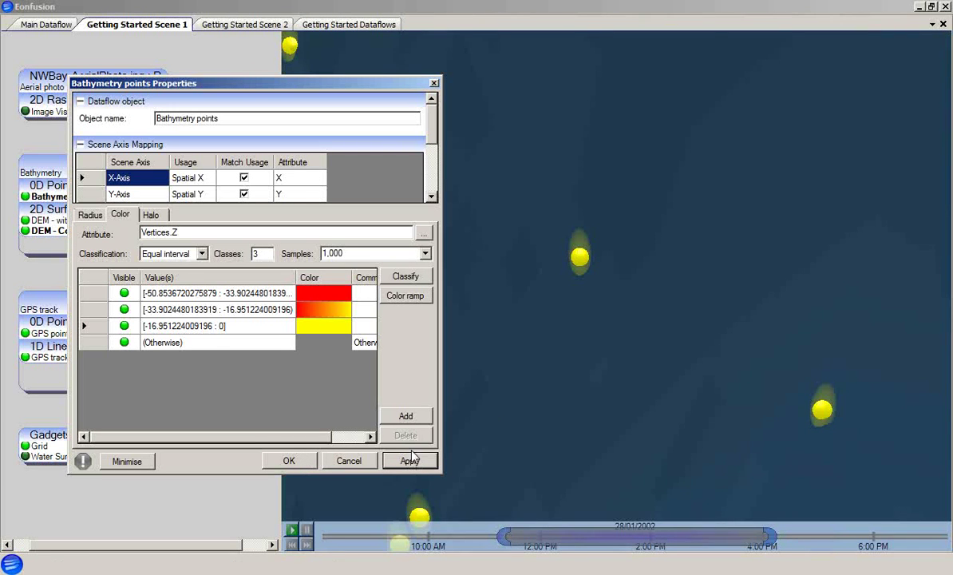
{"action": "left_click", "coordinate": [580, 311]}
{"action": "scroll", "coordinate": [580, 311], "scroll_direction": "down", "scroll_amount": 5}
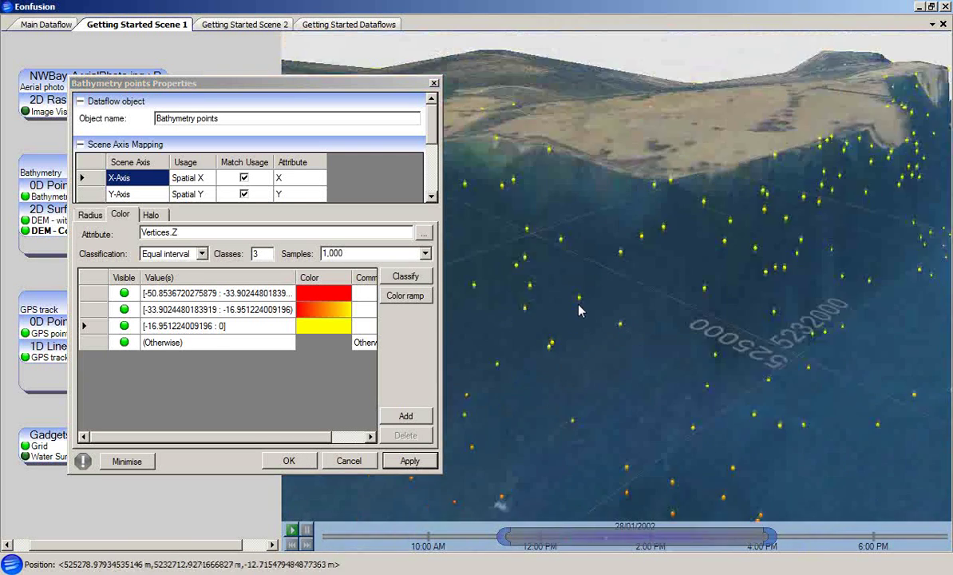
{"action": "scroll", "coordinate": [581, 312], "scroll_direction": "down", "scroll_amount": 5}
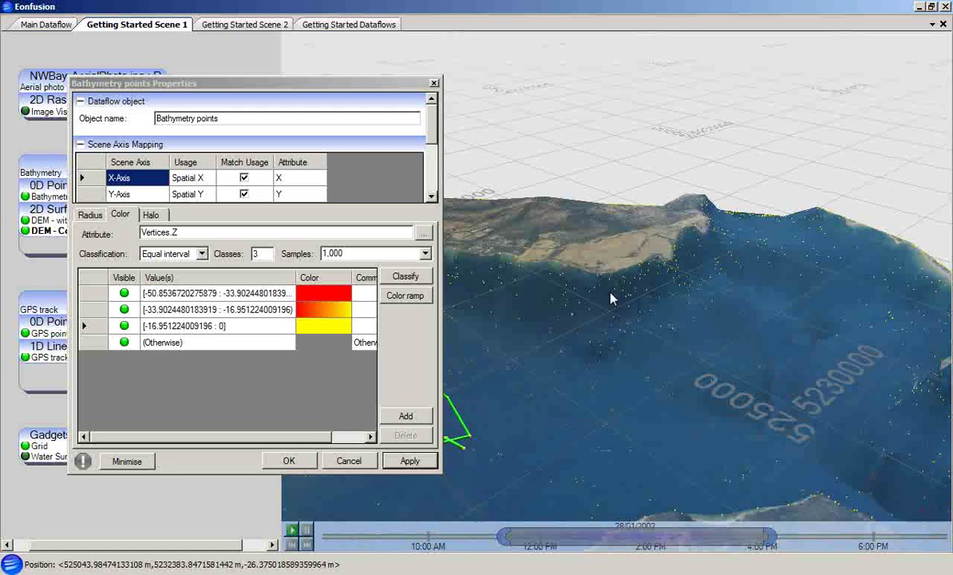
{"action": "scroll", "coordinate": [610, 299], "scroll_direction": "up", "scroll_amount": 5}
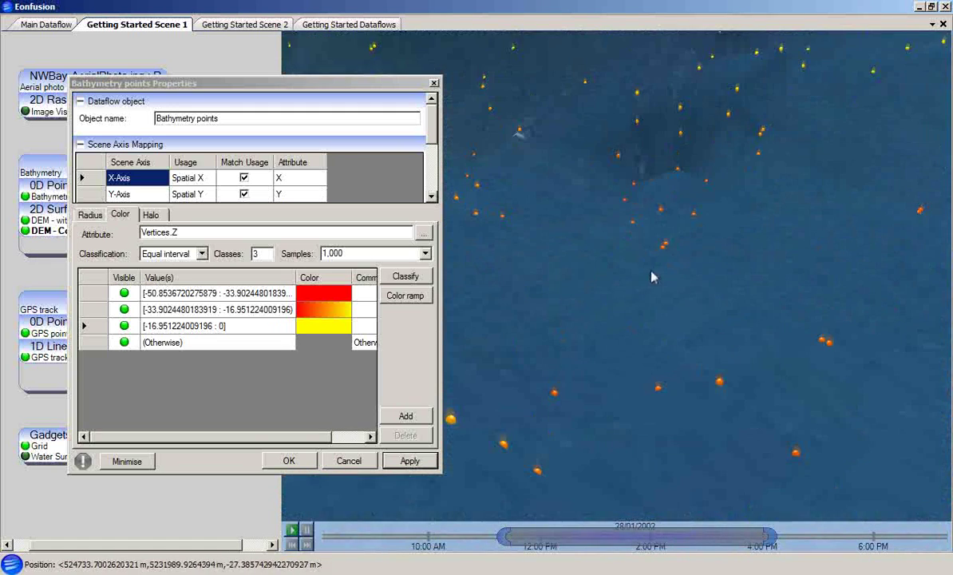
{"action": "scroll", "coordinate": [645, 198], "scroll_direction": "down", "scroll_amount": 4}
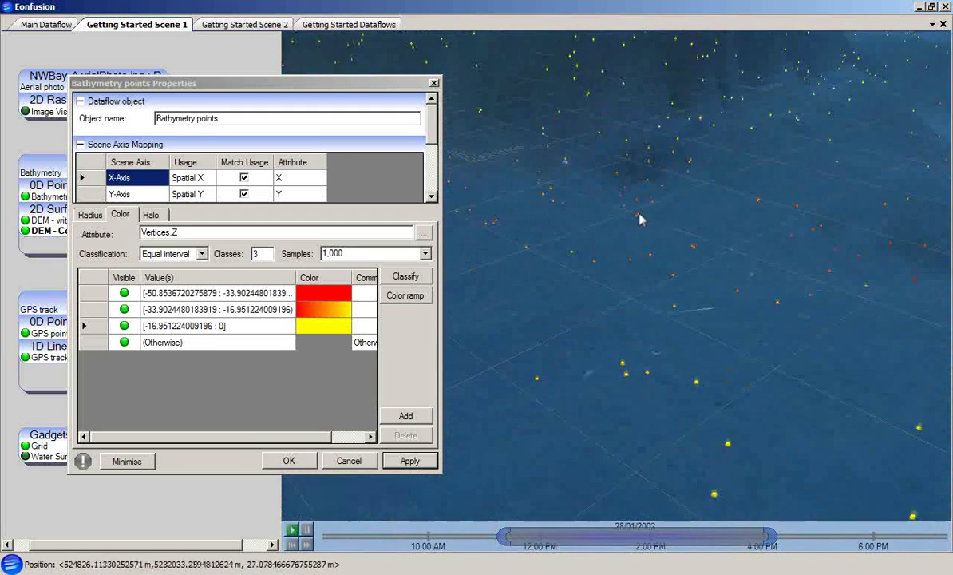
{"action": "scroll", "coordinate": [641, 219], "scroll_direction": "down", "scroll_amount": 5}
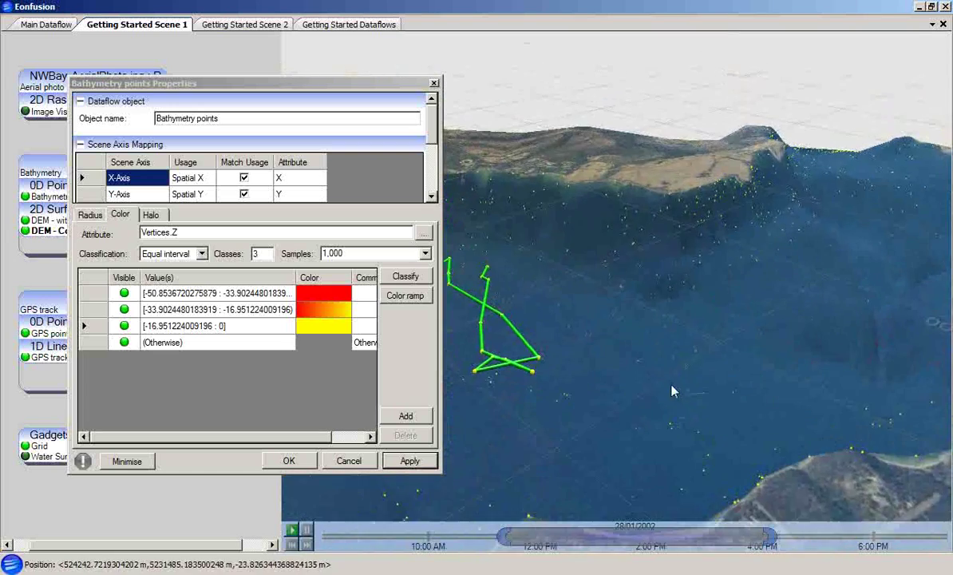
{"action": "left_click_drag", "start_coordinate": [673, 391], "coordinate": [812, 444]}
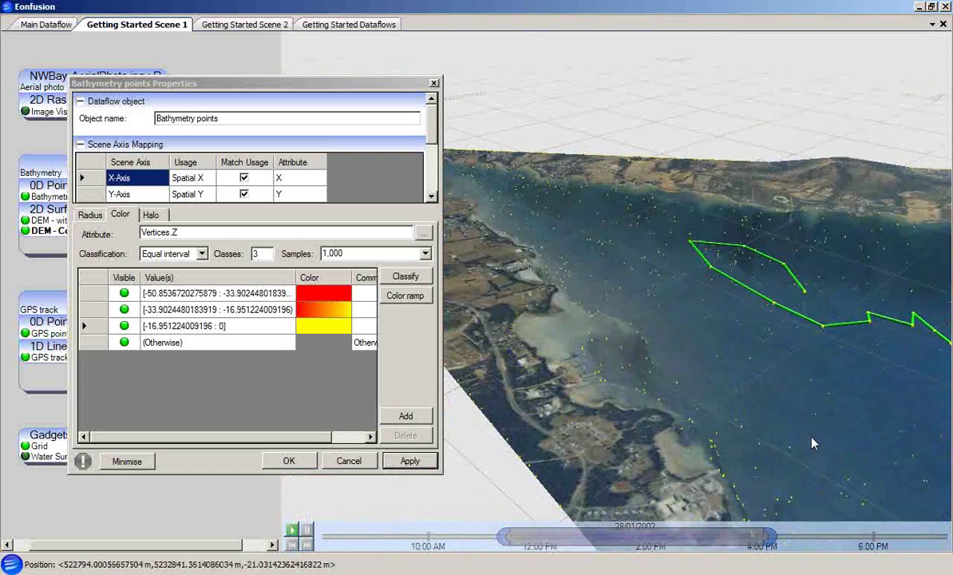
{"action": "left_click_drag", "start_coordinate": [605, 287], "coordinate": [731, 310]}
{"action": "scroll", "coordinate": [774, 359], "scroll_direction": "up", "scroll_amount": 5}
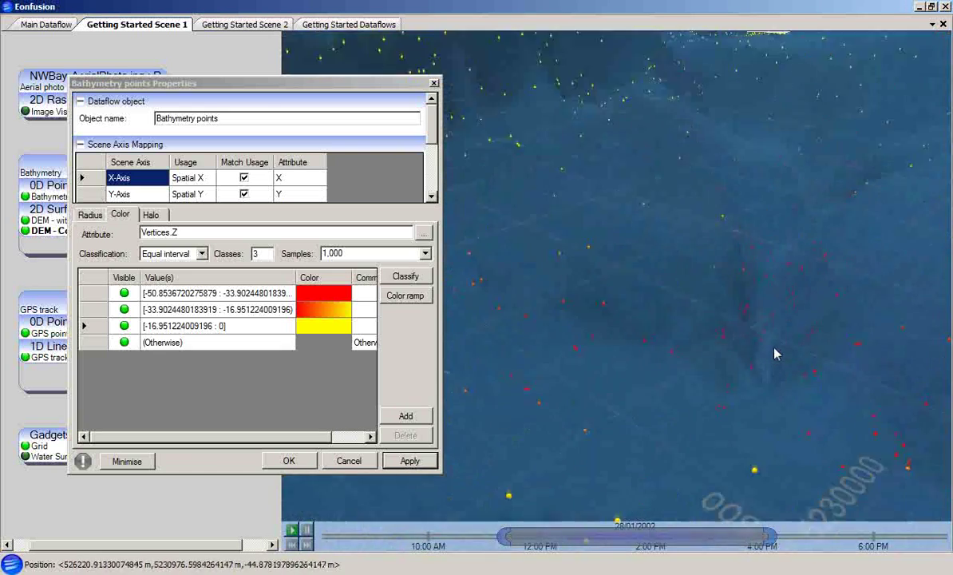
{"action": "scroll", "coordinate": [774, 354], "scroll_direction": "up", "scroll_amount": 5}
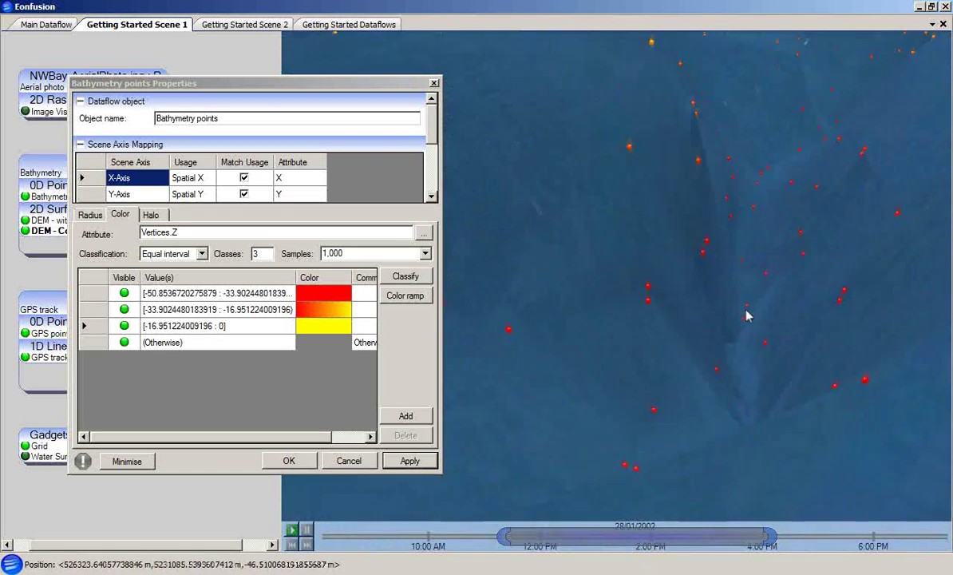
{"action": "scroll", "coordinate": [746, 316], "scroll_direction": "down", "scroll_amount": 10}
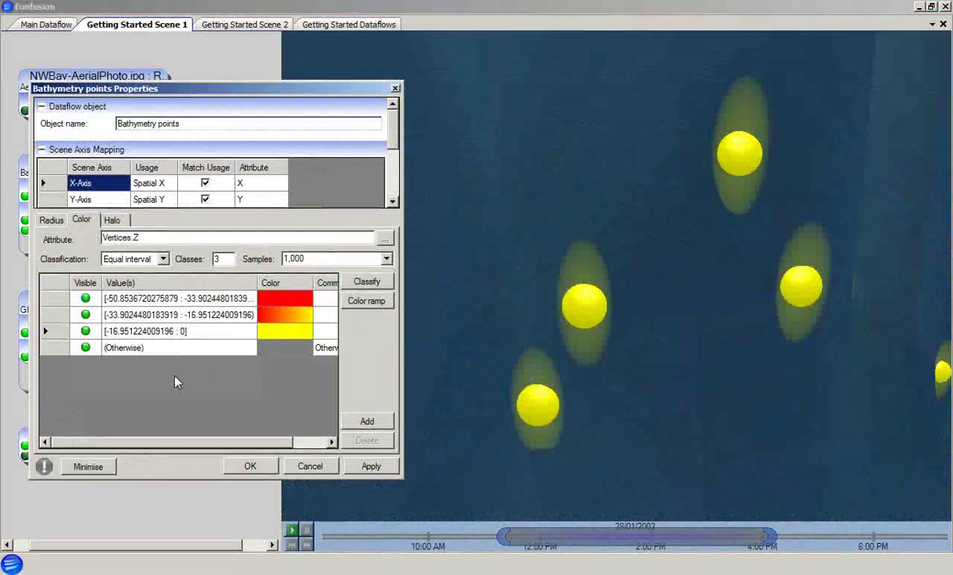
- Keep XYZ Halo as the halo type and review the Y, Z and X halo sizes
{"action": "left_click", "coordinate": [114, 221]}
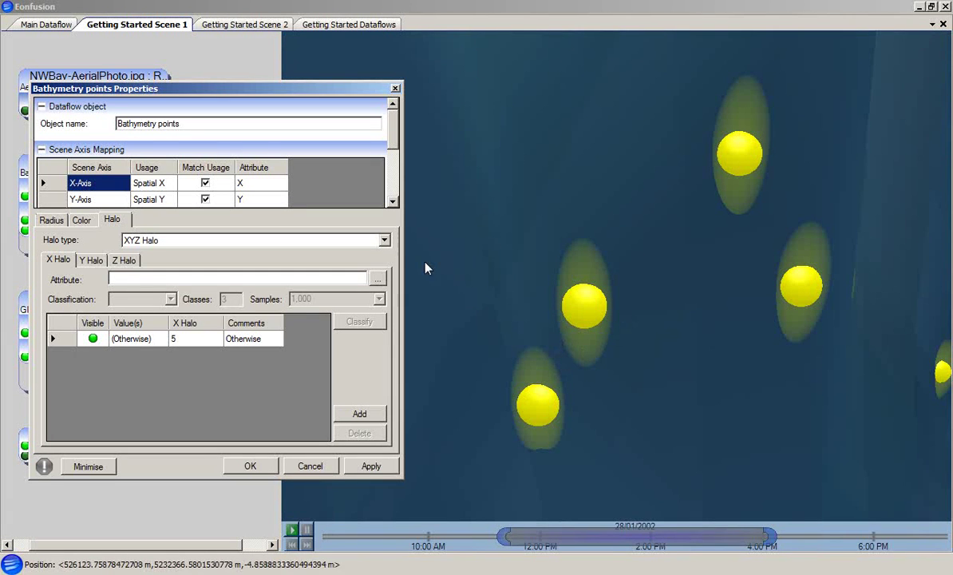
{"action": "left_click", "coordinate": [384, 240]}
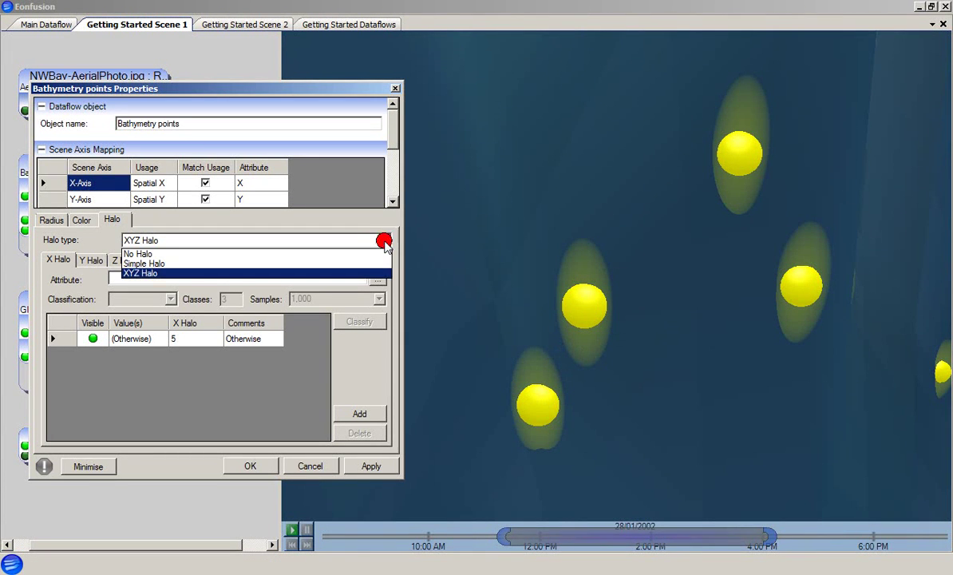
{"action": "left_click", "coordinate": [213, 276]}
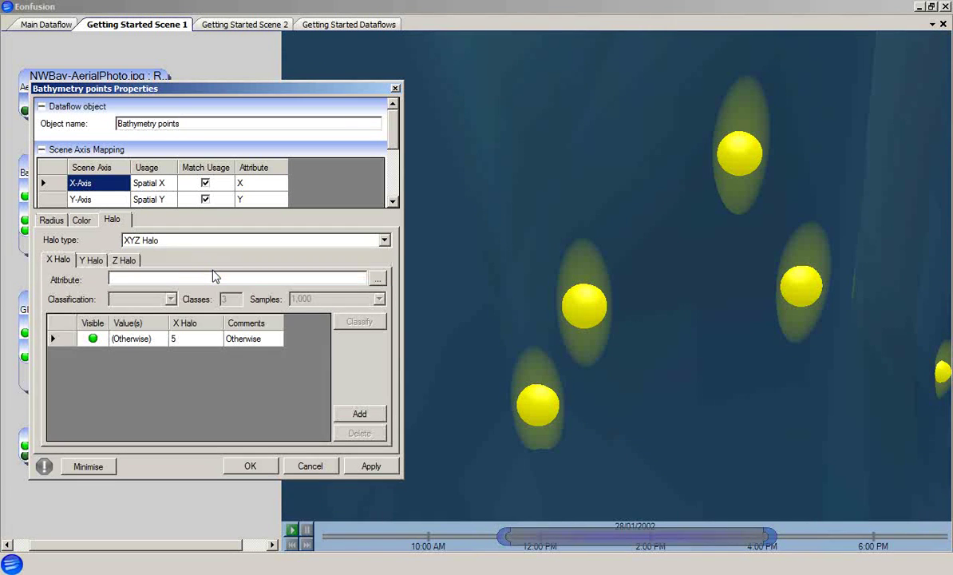
{"action": "left_click", "coordinate": [92, 261]}
{"action": "left_click", "coordinate": [125, 260]}
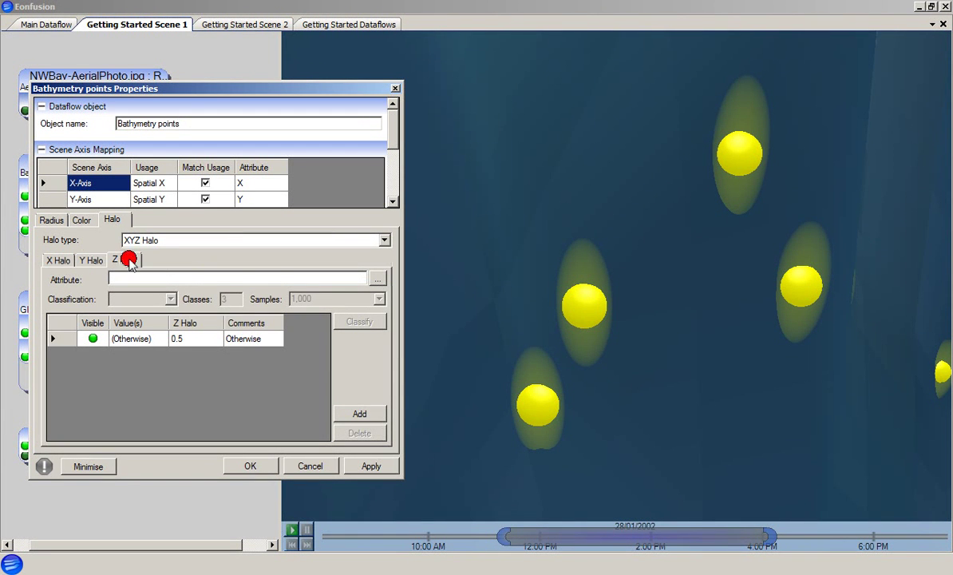
{"action": "left_click", "coordinate": [63, 260]}
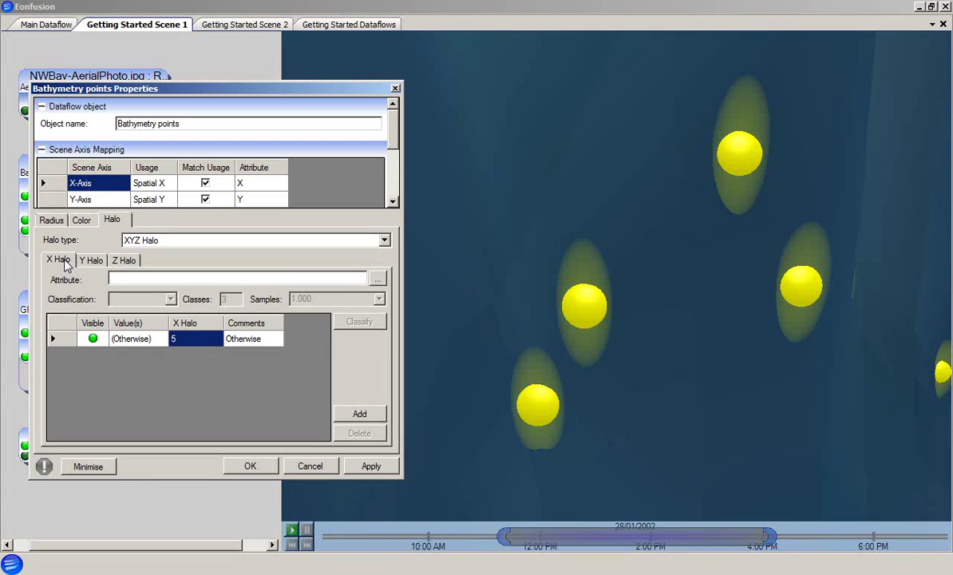
- Apply an X halo of 15, then change it back to 5 and apply
{"action": "left_click", "coordinate": [172, 342]}
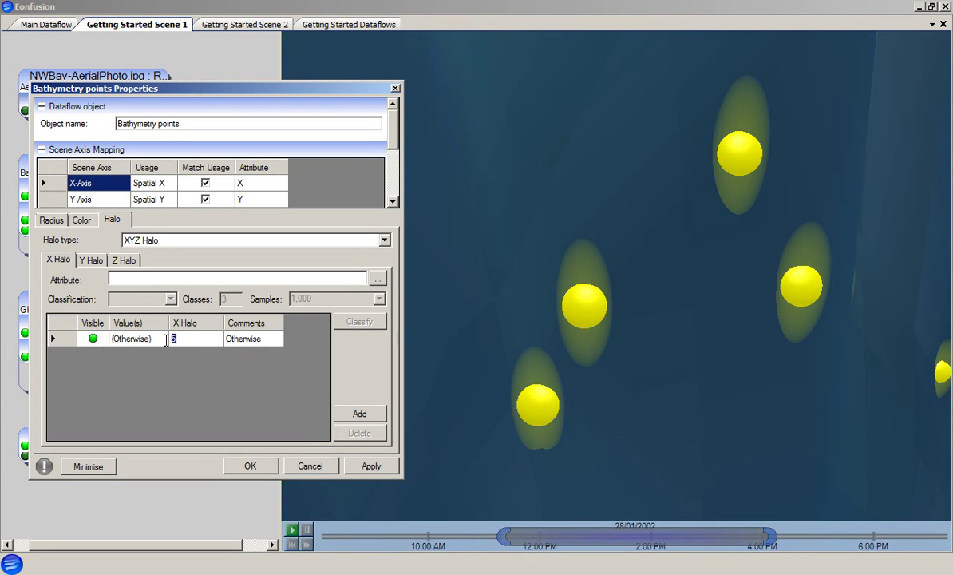
{"action": "type", "text": "15"}
{"action": "left_click", "coordinate": [372, 467]}
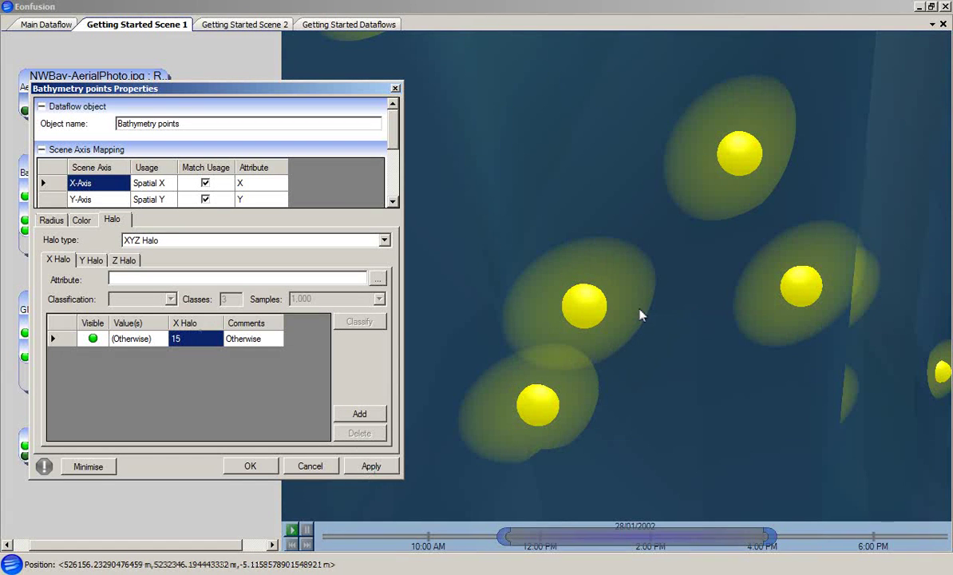
{"action": "left_click_drag", "start_coordinate": [185, 336], "coordinate": [167, 337]}
{"action": "type", "text": "5"}
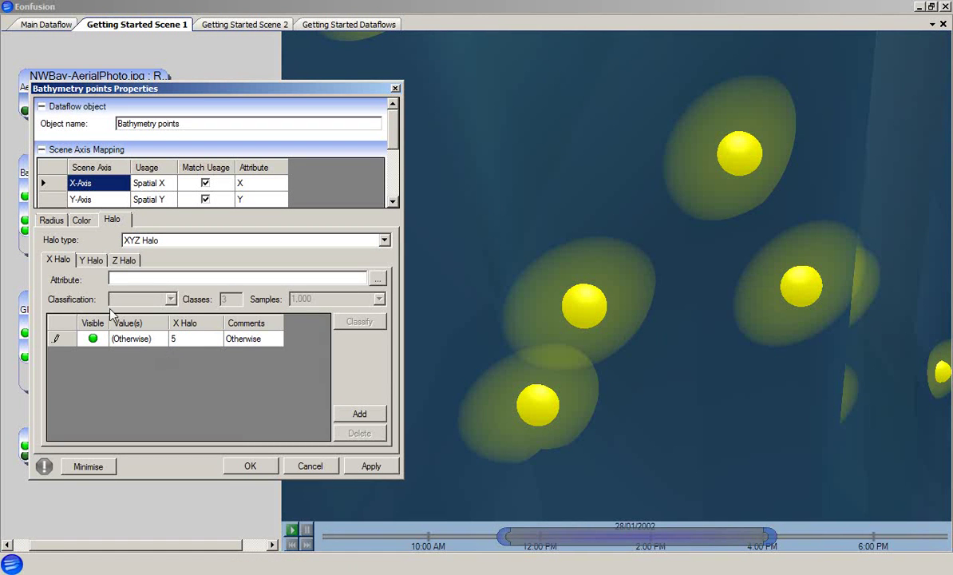
{"action": "left_click", "coordinate": [376, 465]}
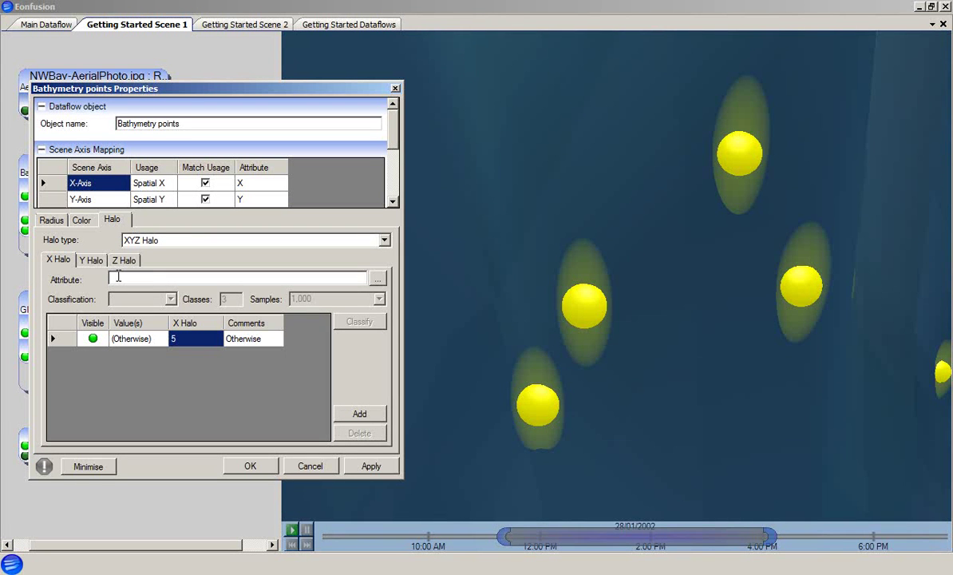
- Close Bathymetry points Properties with OK and select the DEM - with aerial photo layer
{"action": "left_click", "coordinate": [251, 468]}
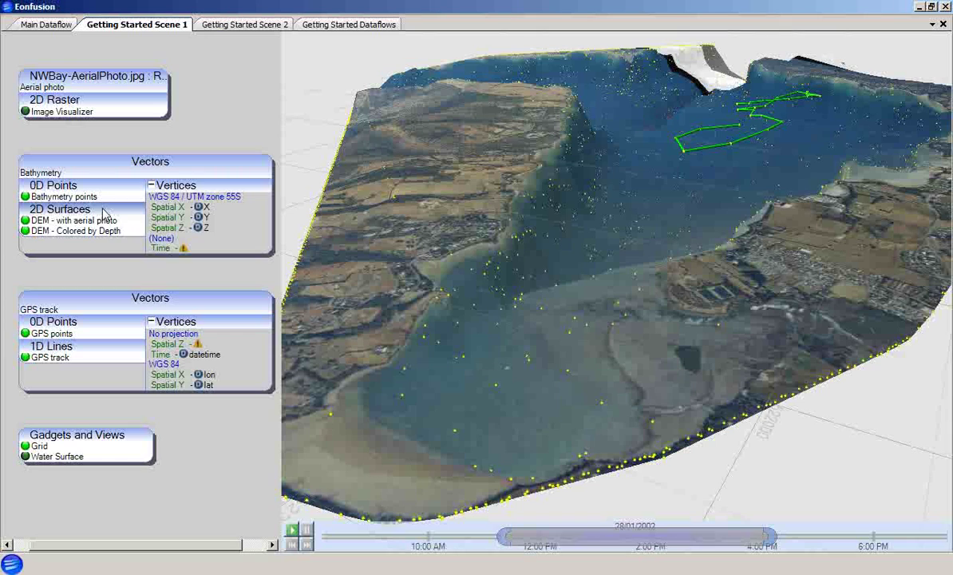
{"action": "left_click", "coordinate": [102, 220]}
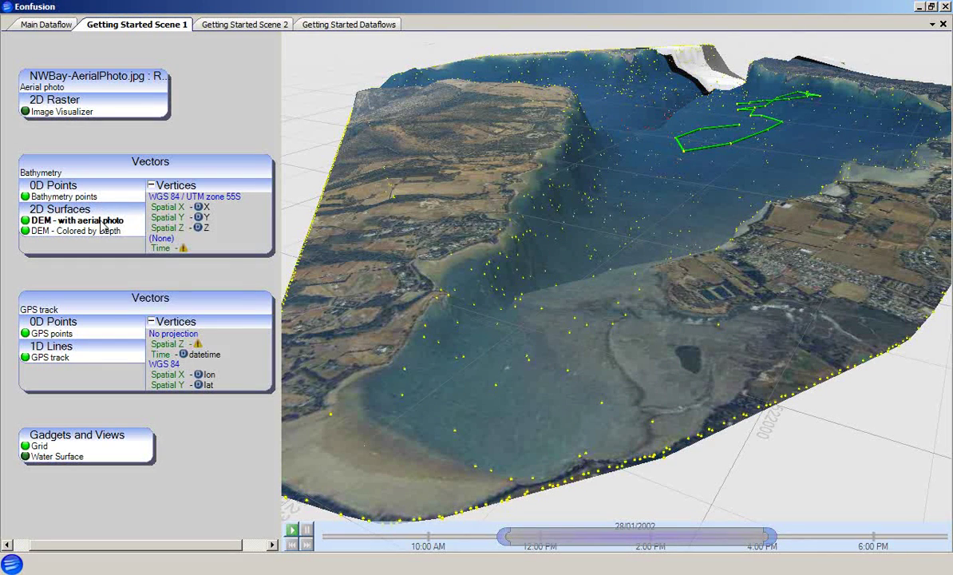
- Open DEM - with aerial photo Properties, move it aside, and show its Image draping settings
{"action": "right_click", "coordinate": [102, 226]}
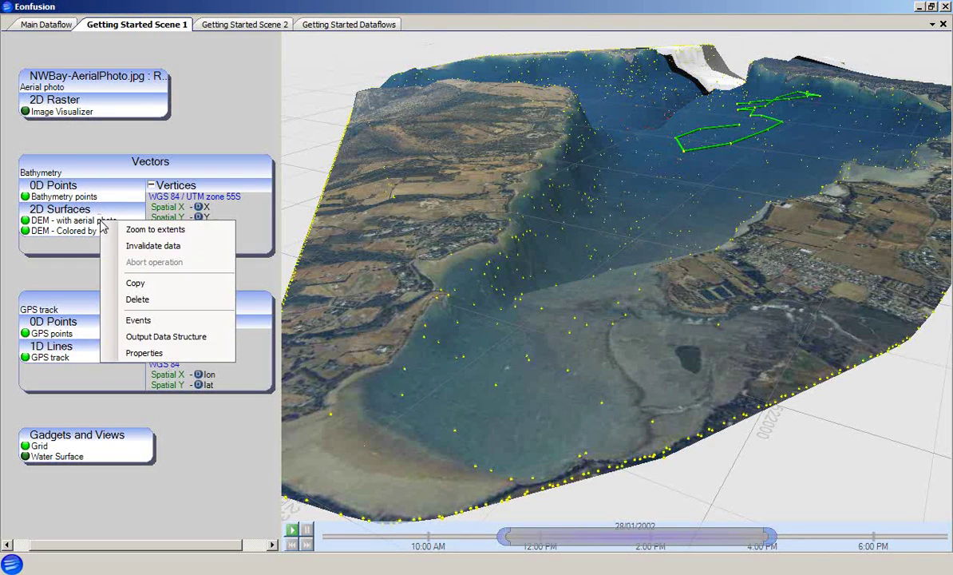
{"action": "left_click", "coordinate": [144, 353]}
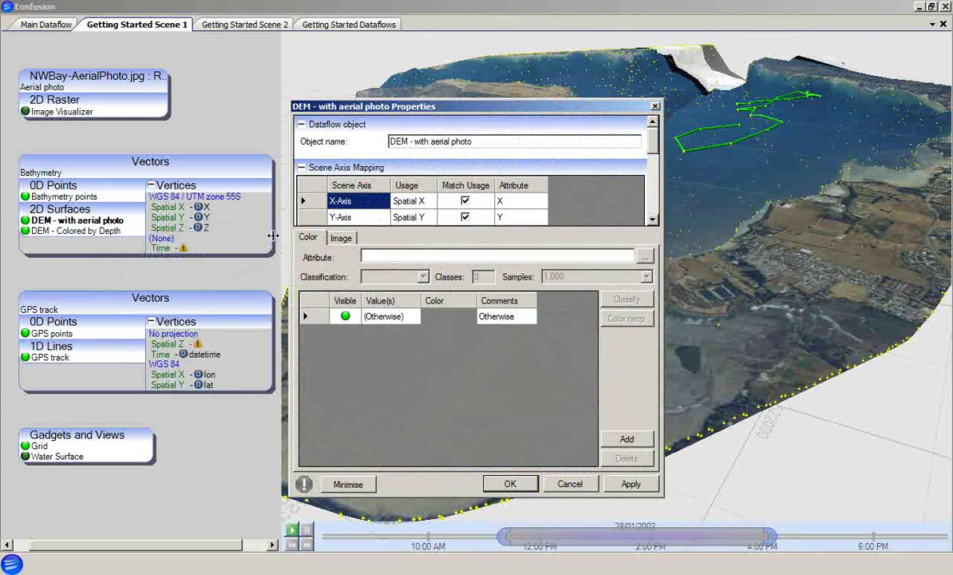
{"action": "left_click_drag", "start_coordinate": [441, 106], "coordinate": [171, 91]}
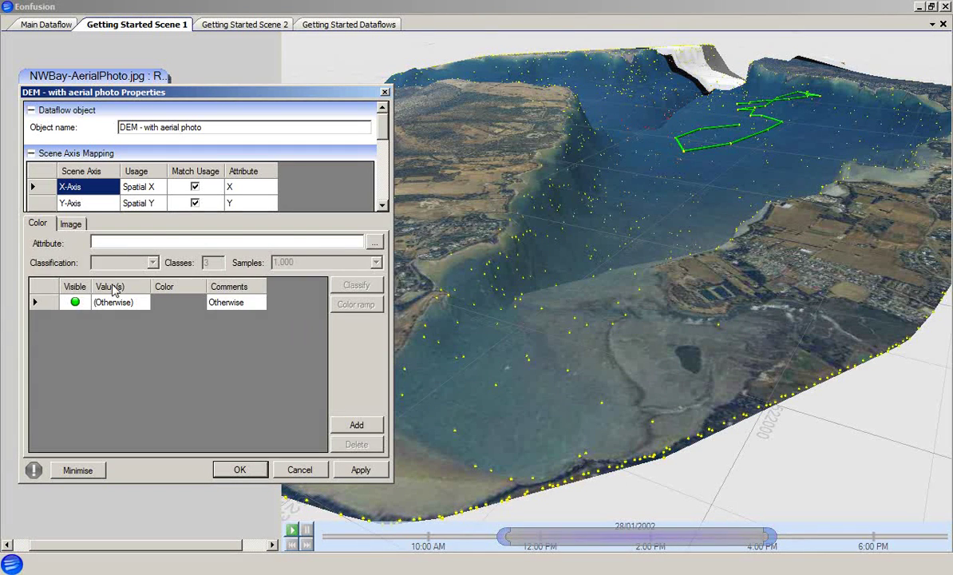
{"action": "left_click", "coordinate": [71, 225]}
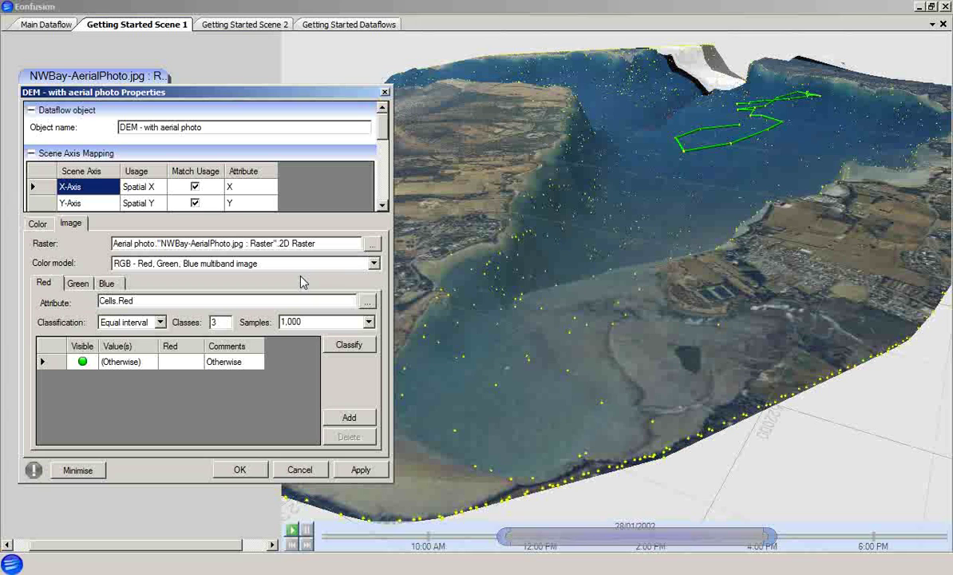
- Keep the RGB colour model, check the green, blue and red band attributes, and close with OK
{"action": "left_click", "coordinate": [374, 265]}
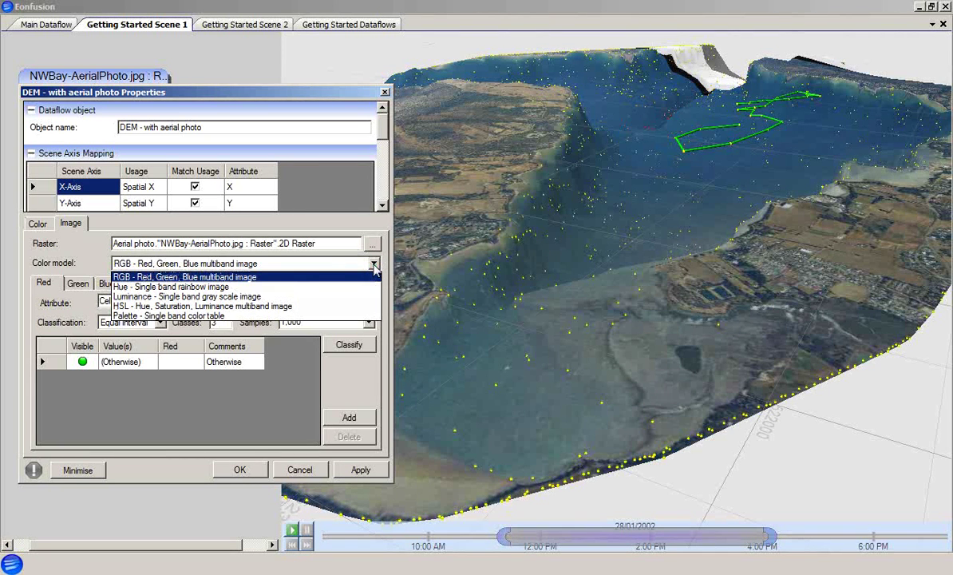
{"action": "left_click", "coordinate": [306, 277]}
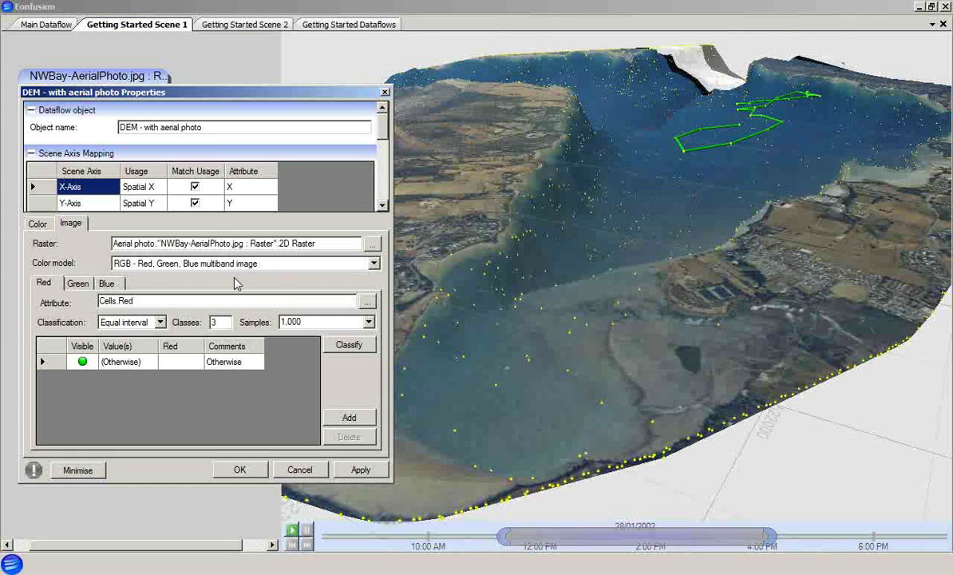
{"action": "left_click", "coordinate": [83, 284]}
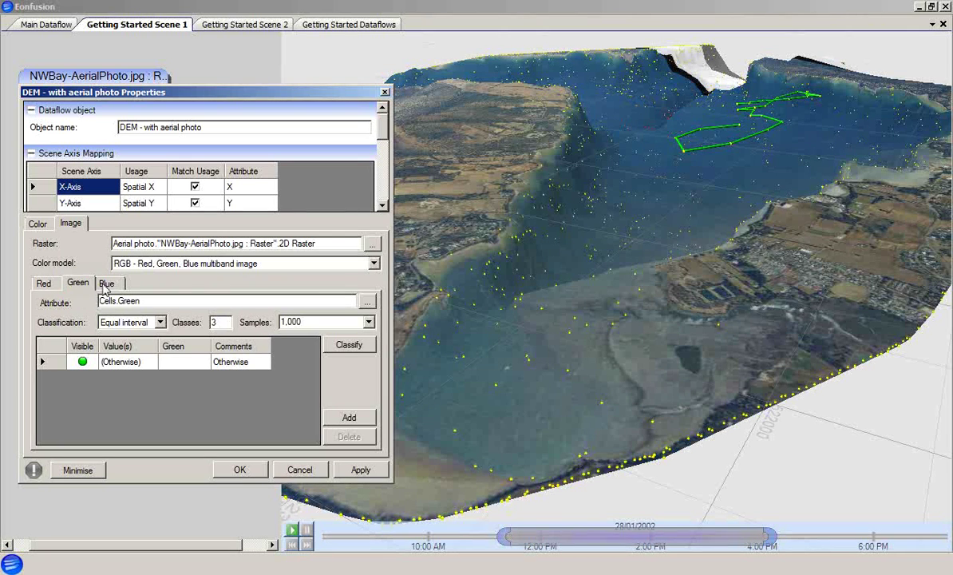
{"action": "left_click", "coordinate": [105, 283]}
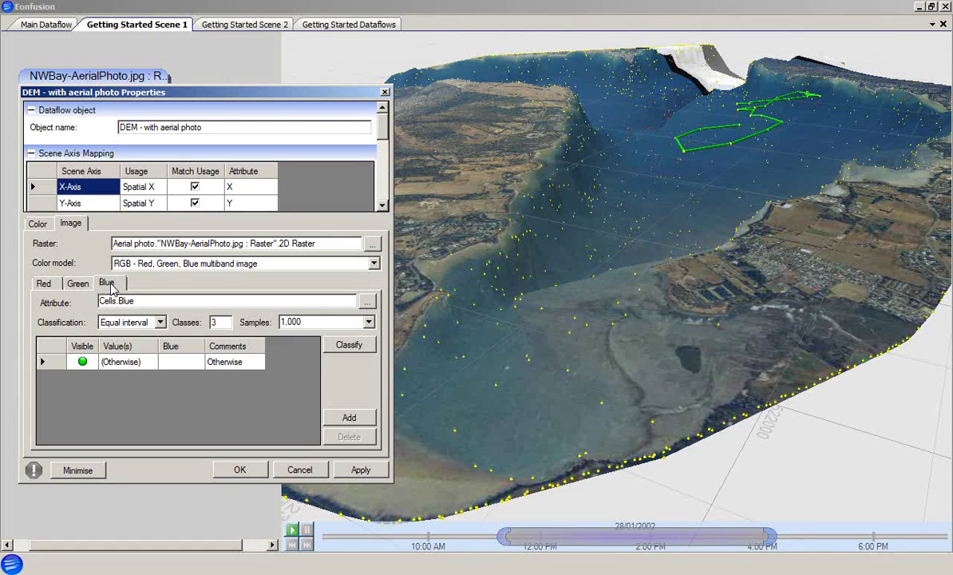
{"action": "left_click", "coordinate": [45, 284]}
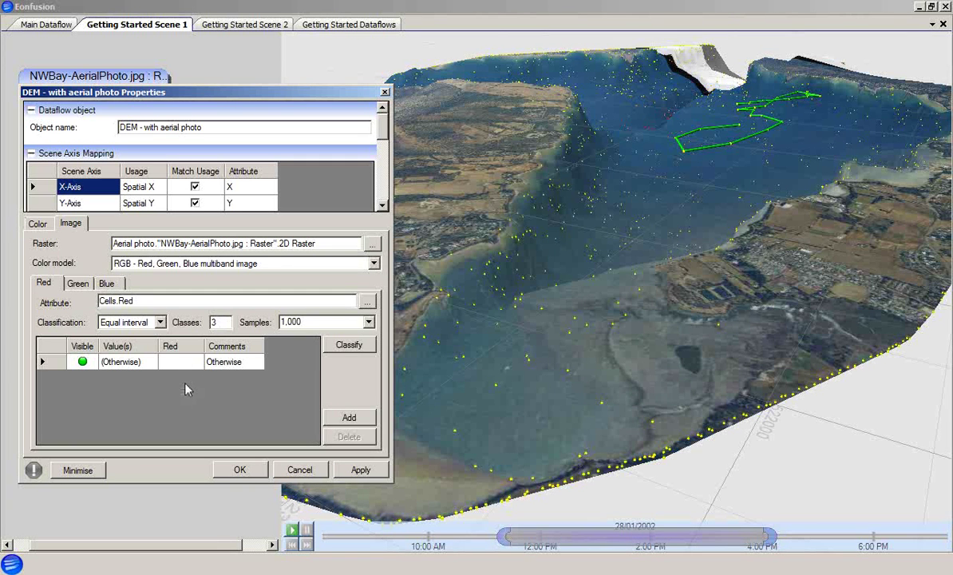
{"action": "left_click", "coordinate": [240, 469]}
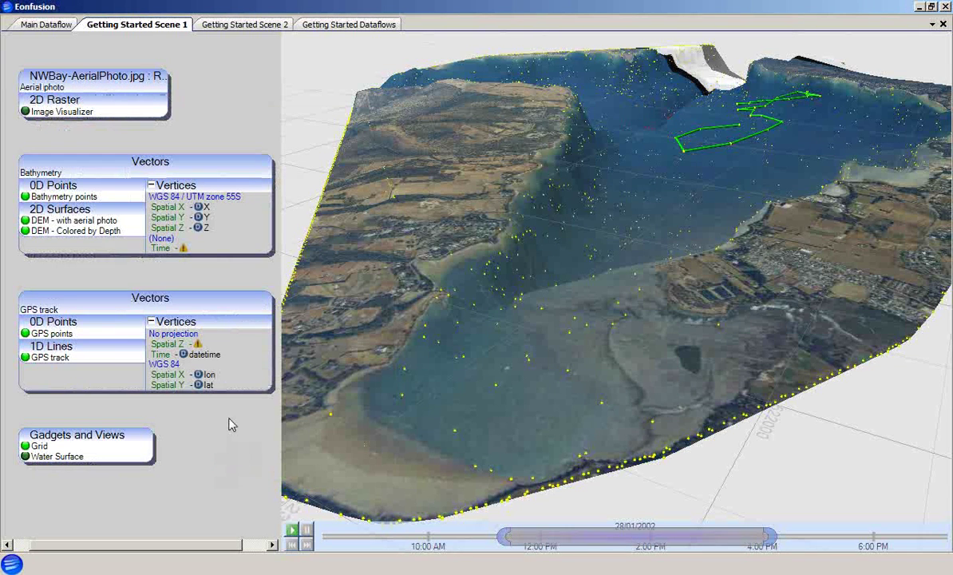
- Hide the 'DEM - with aerial photo' layer and open the Properties of 'DEM - Colored by Depth'
{"action": "left_click", "coordinate": [24, 221]}
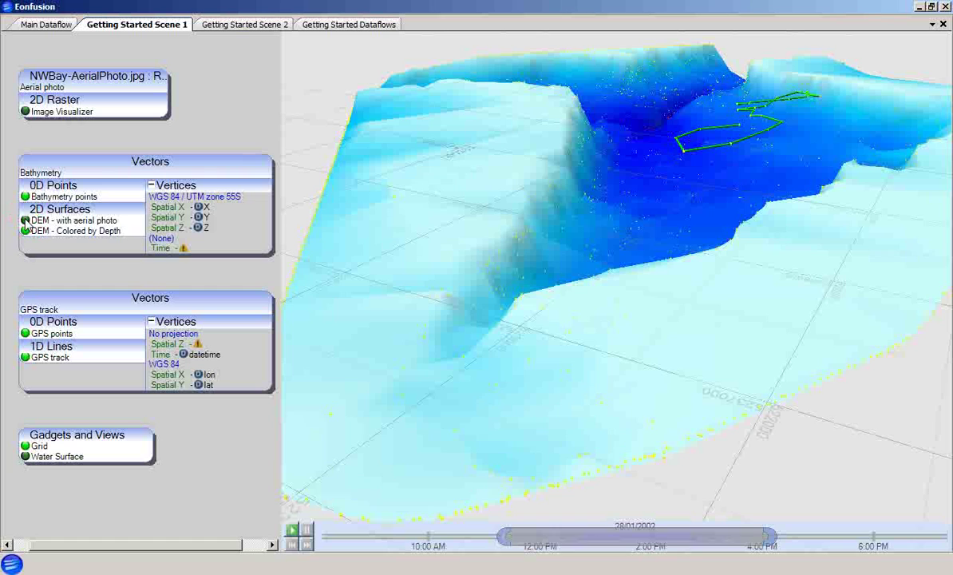
{"action": "right_click", "coordinate": [83, 231]}
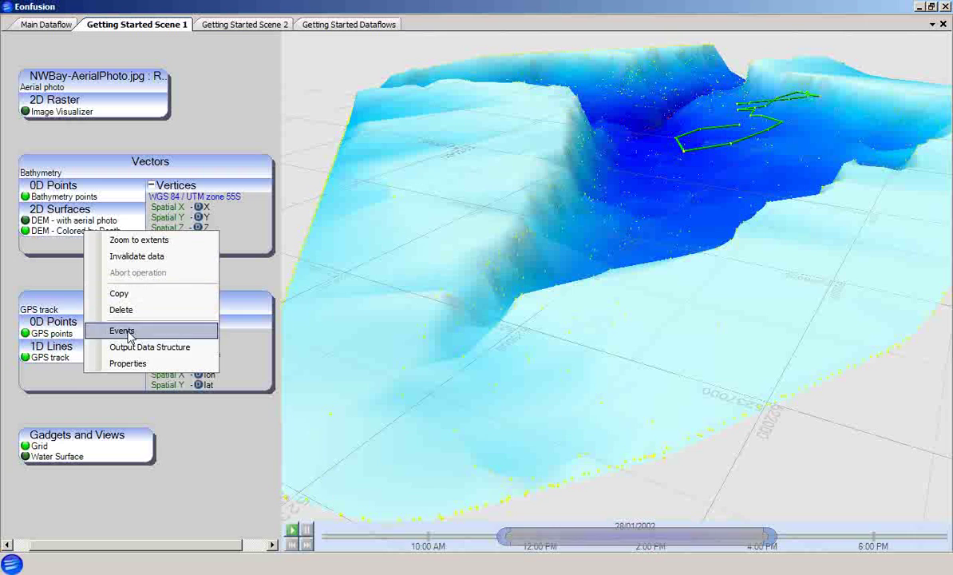
{"action": "left_click", "coordinate": [132, 366]}
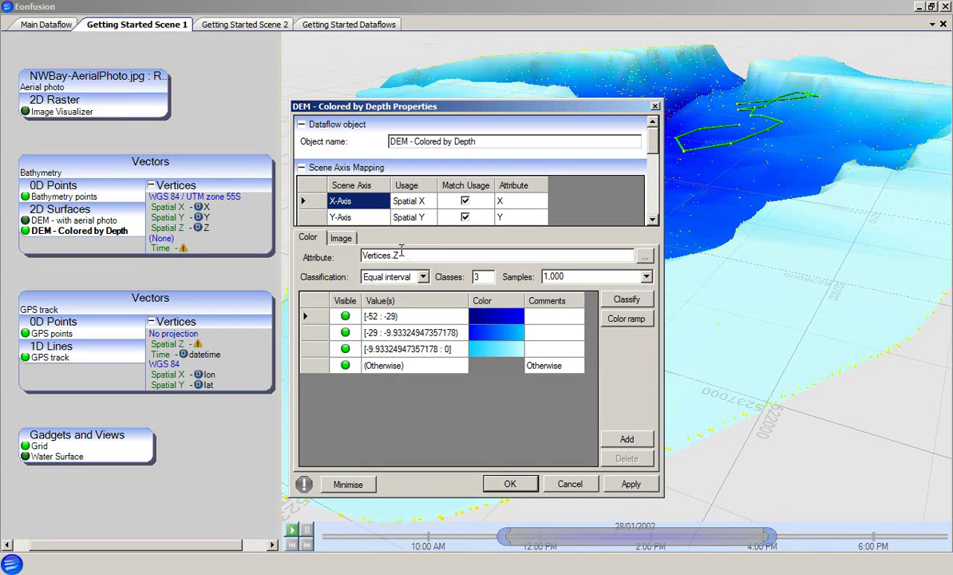
- Check the image settings, return to the depth classes, and move the dialog off the surface
{"action": "left_click", "coordinate": [343, 239]}
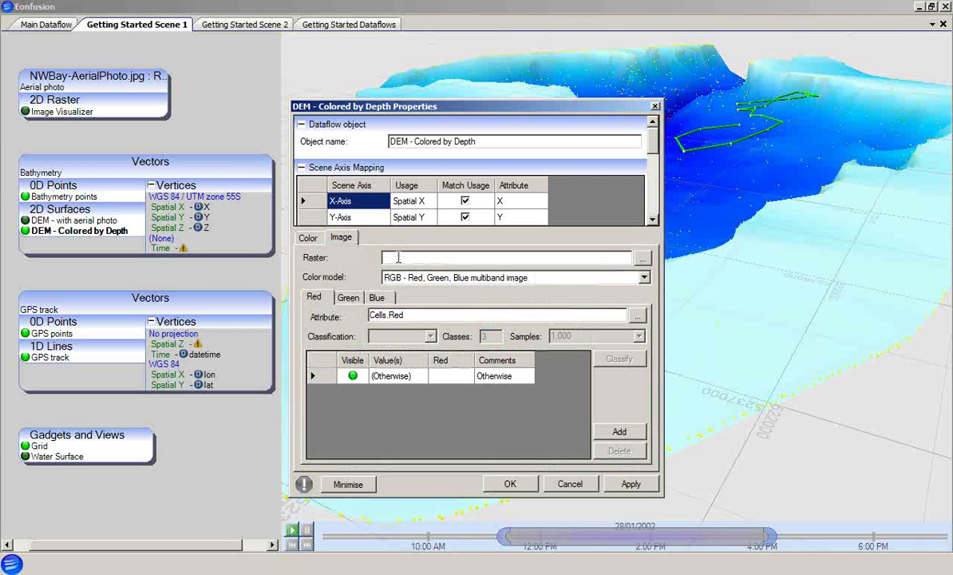
{"action": "left_click", "coordinate": [308, 239]}
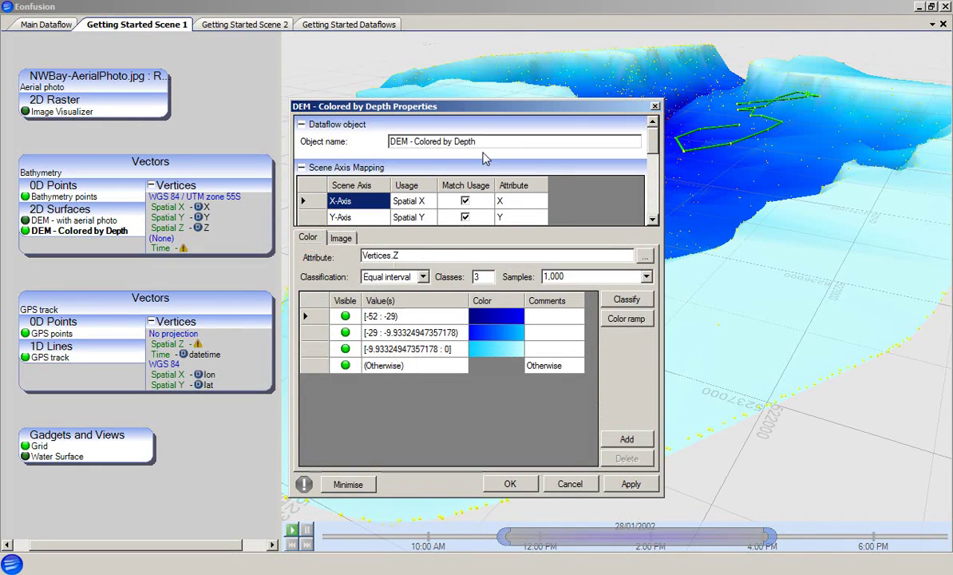
{"action": "left_click_drag", "start_coordinate": [506, 109], "coordinate": [224, 78]}
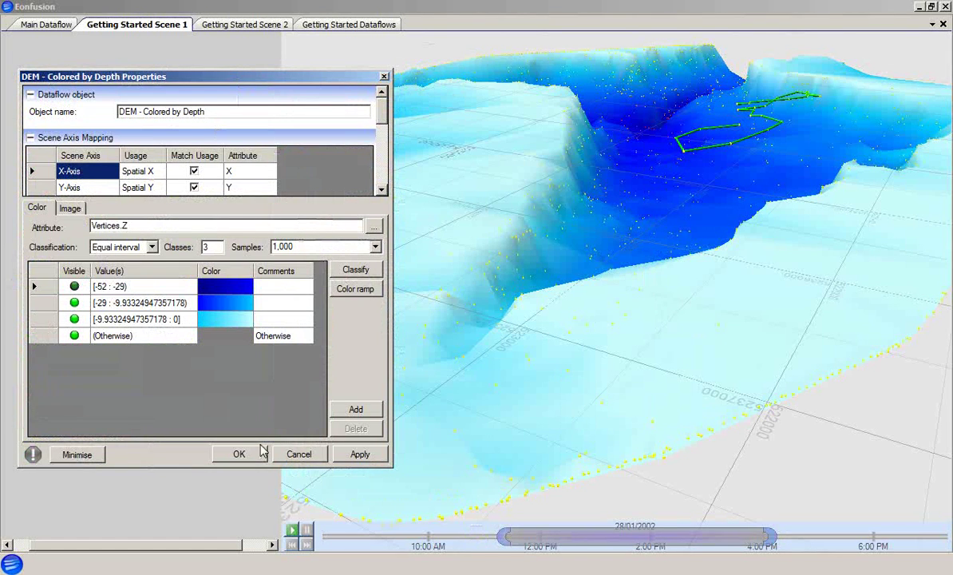
- Hide the depth ranges one by one, including -29 to -9.9 and -9.9 to 0, applying each
{"action": "left_click", "coordinate": [360, 454]}
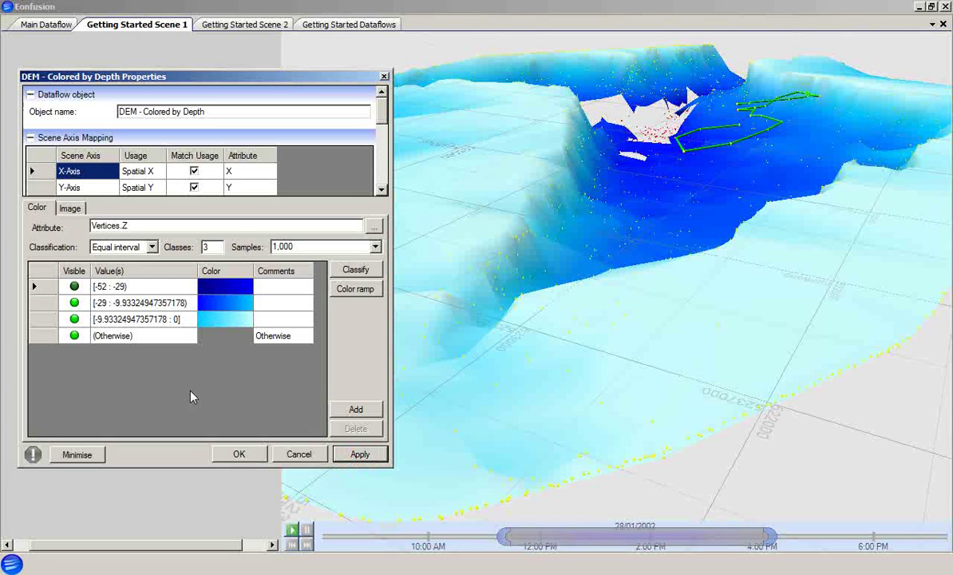
{"action": "left_click", "coordinate": [74, 302]}
{"action": "left_click", "coordinate": [360, 454]}
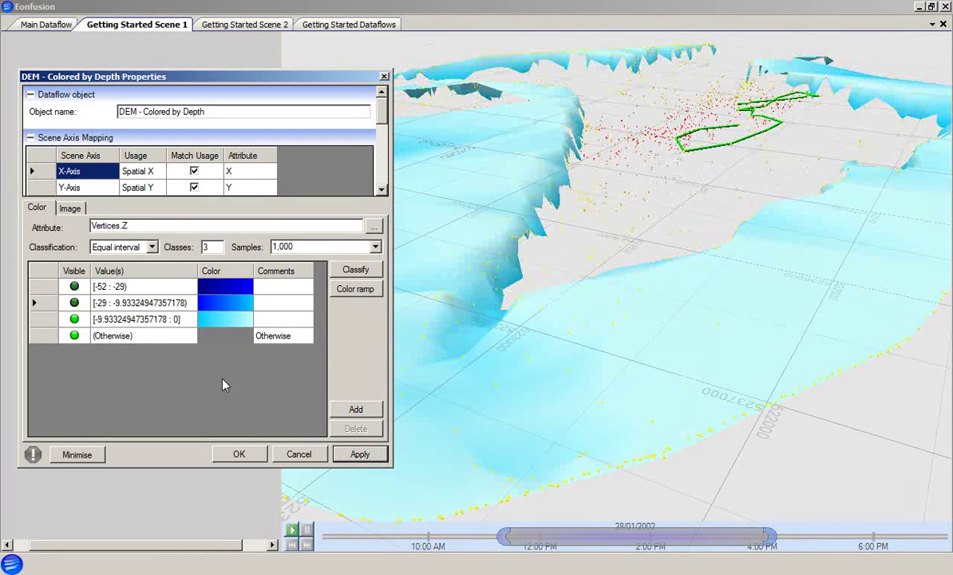
{"action": "left_click", "coordinate": [74, 319]}
{"action": "left_click", "coordinate": [360, 455]}
{"action": "left_click", "coordinate": [359, 454]}
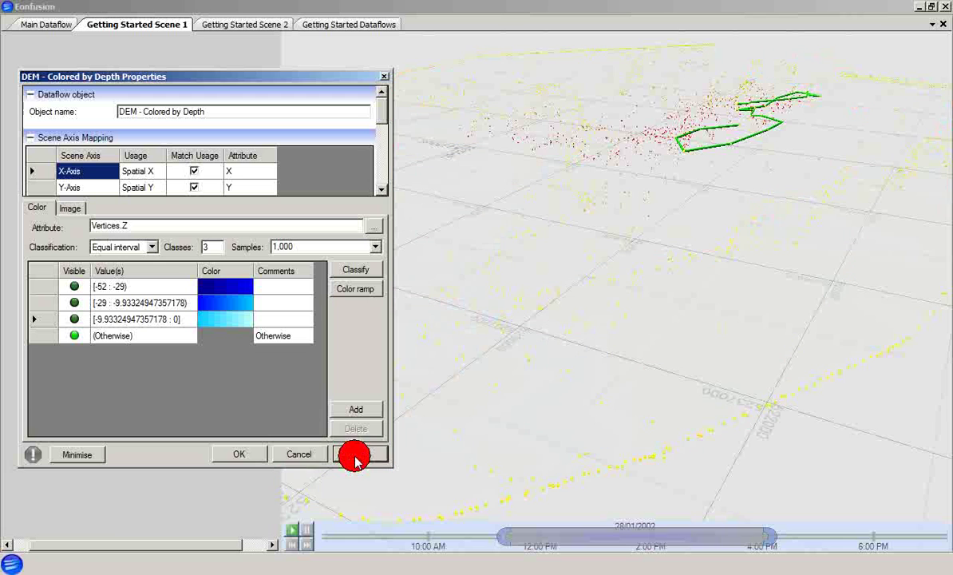
- Make the deepest, middle and shallow depth ranges visible again, applying after each
{"action": "left_click", "coordinate": [74, 286]}
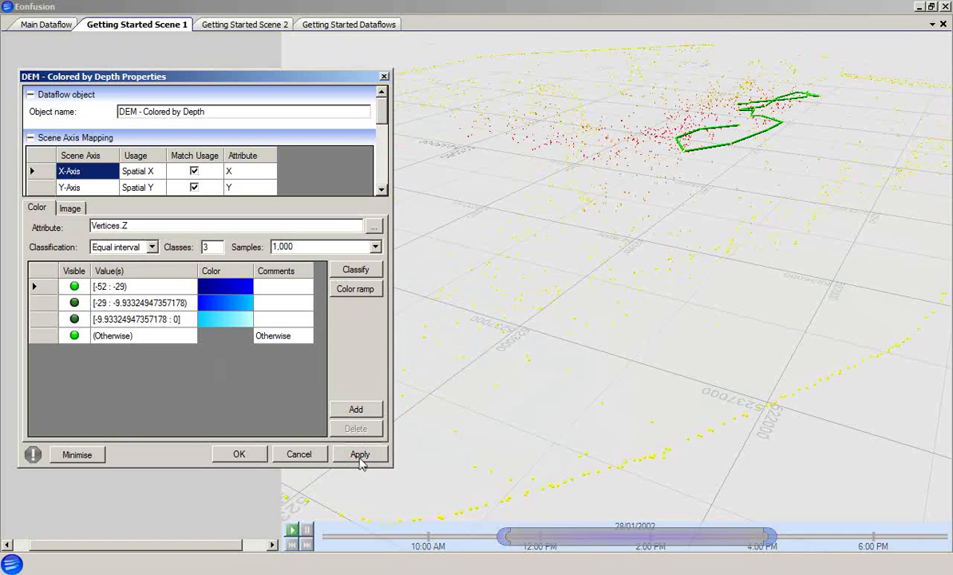
{"action": "left_click", "coordinate": [359, 453]}
{"action": "left_click", "coordinate": [75, 303]}
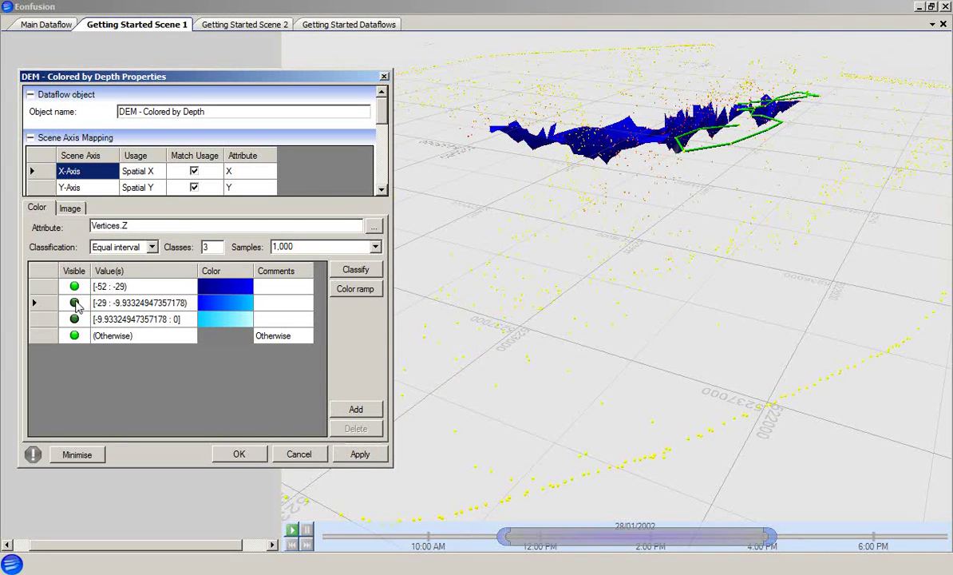
{"action": "left_click", "coordinate": [359, 453]}
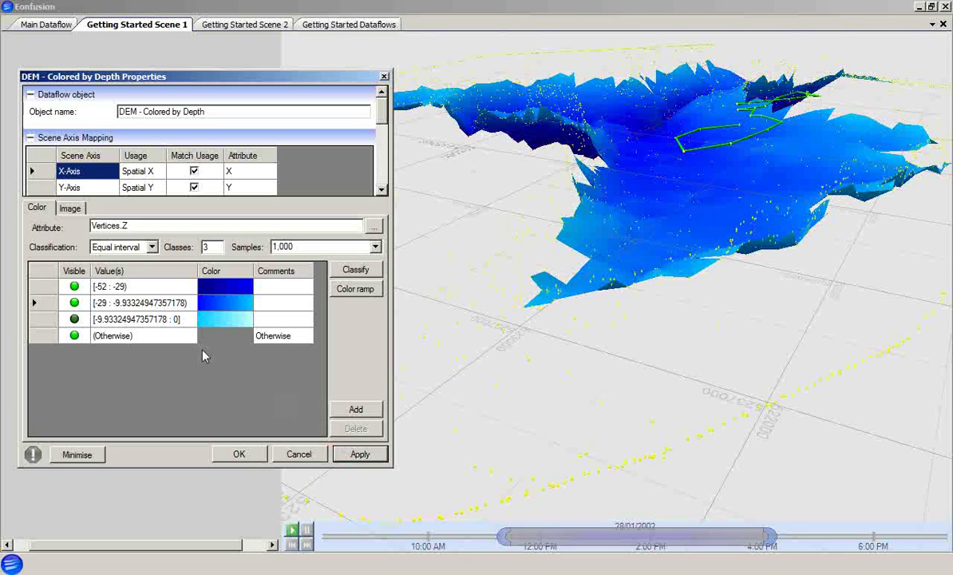
{"action": "left_click", "coordinate": [74, 319]}
{"action": "left_click", "coordinate": [359, 455]}
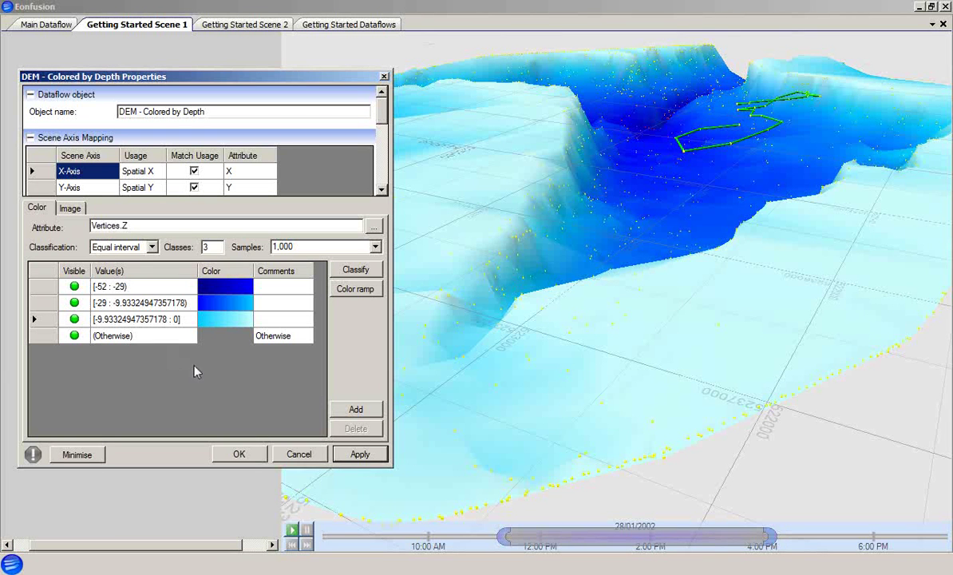
- Add a new -3:0 depth class to the Colored by Depth rules and apply it
{"action": "left_click", "coordinate": [356, 409]}
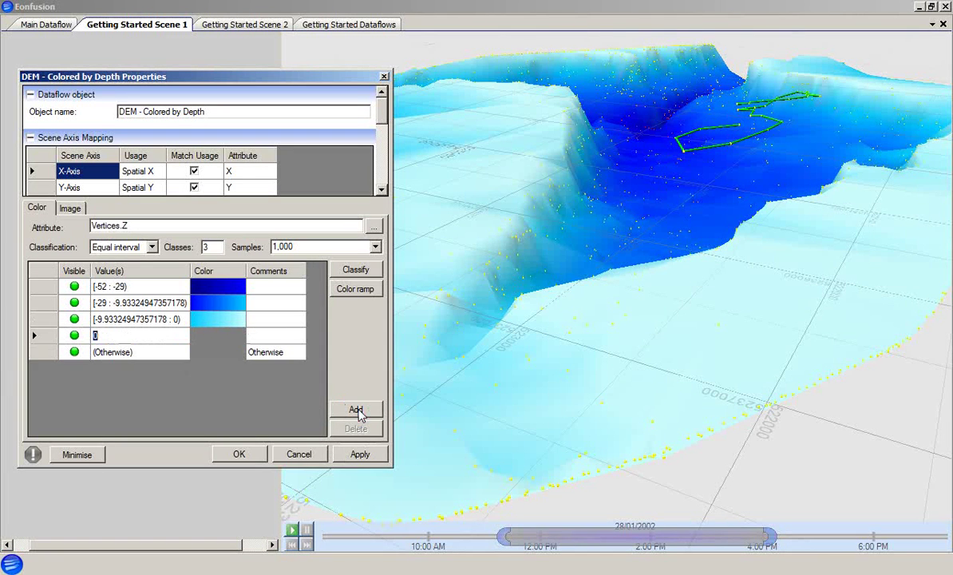
{"action": "type", "text": "-3"}
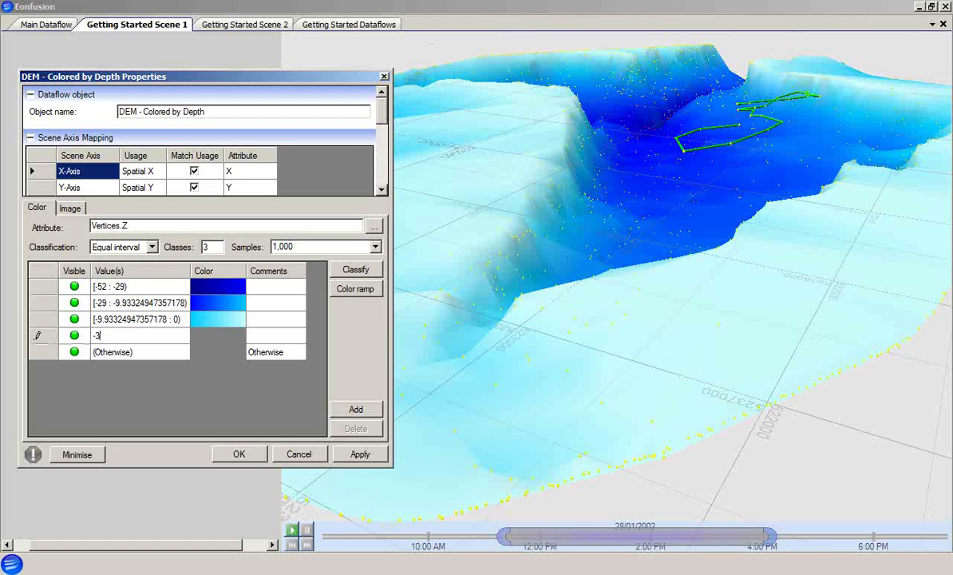
{"action": "type", "text": ":0"}
{"action": "left_click", "coordinate": [283, 335]}
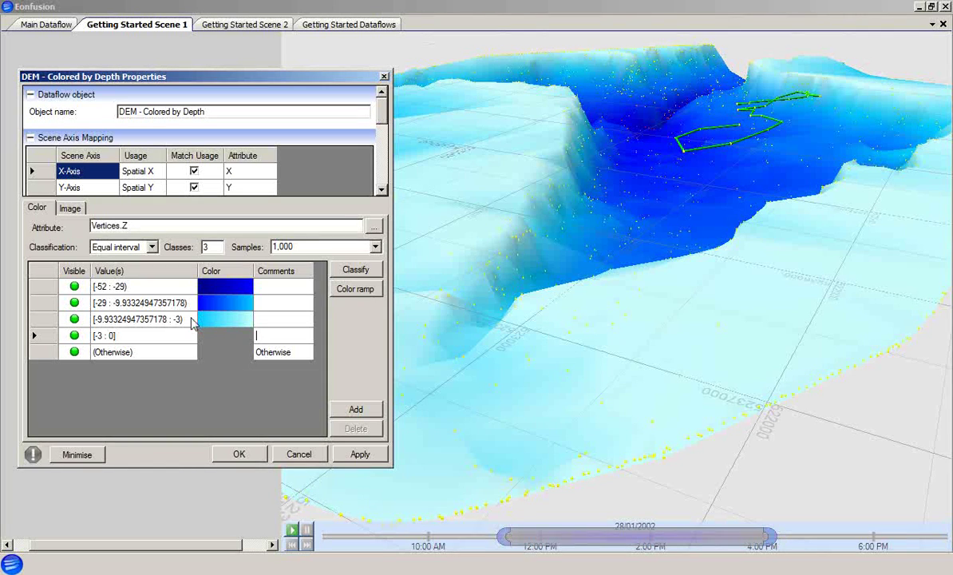
{"action": "left_click", "coordinate": [361, 454]}
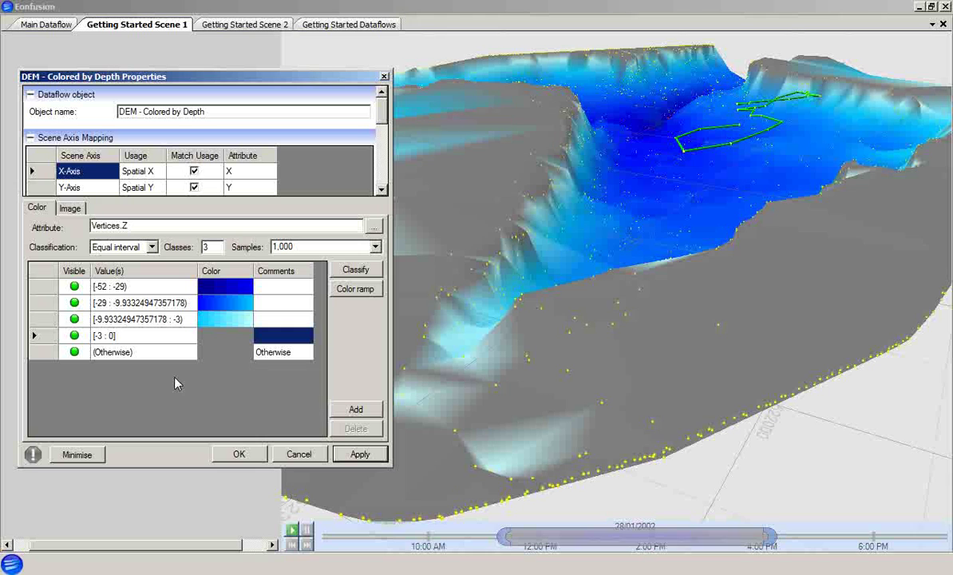
- Hide the new -3 to 0 class, apply, and confirm with OK
{"action": "left_click", "coordinate": [74, 336]}
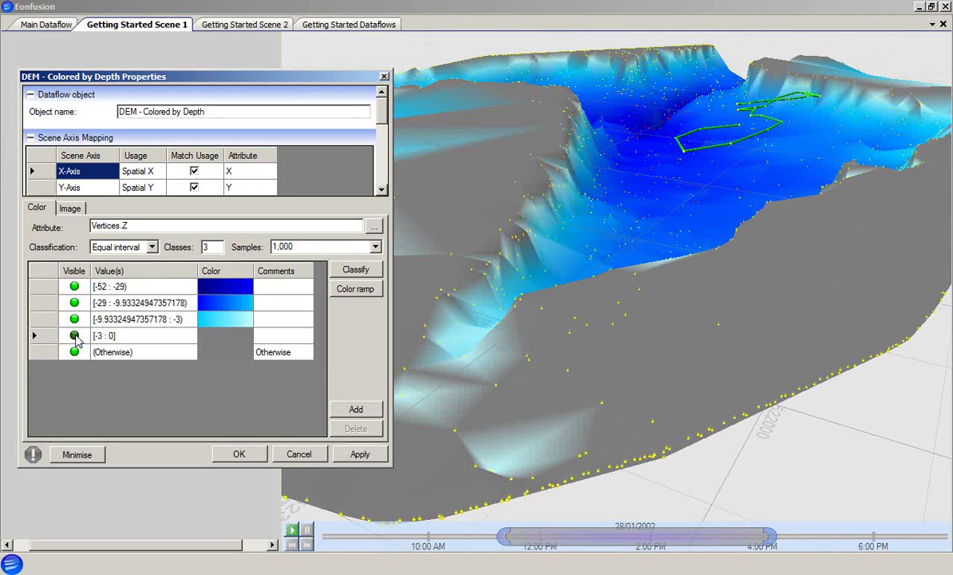
{"action": "left_click", "coordinate": [359, 455]}
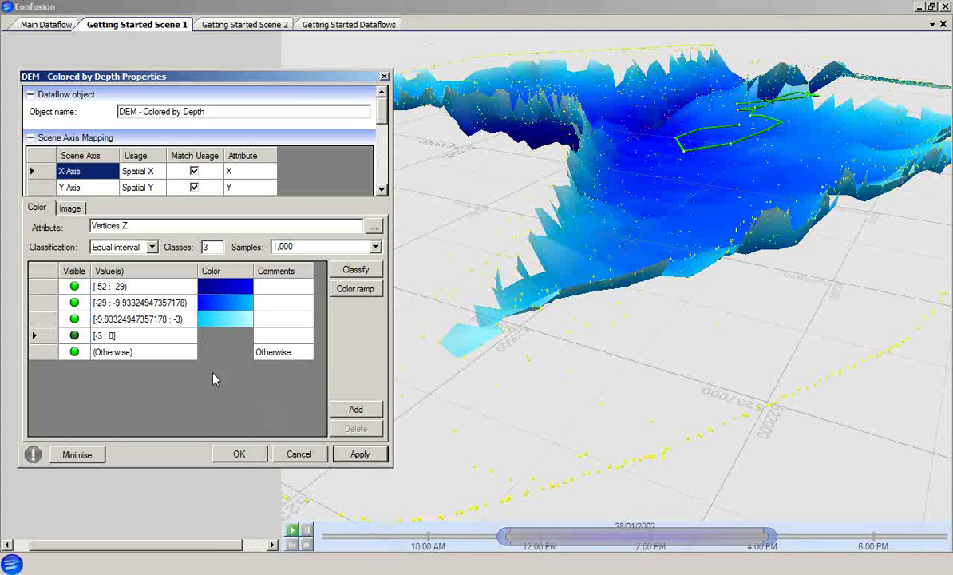
{"action": "left_click", "coordinate": [239, 452]}
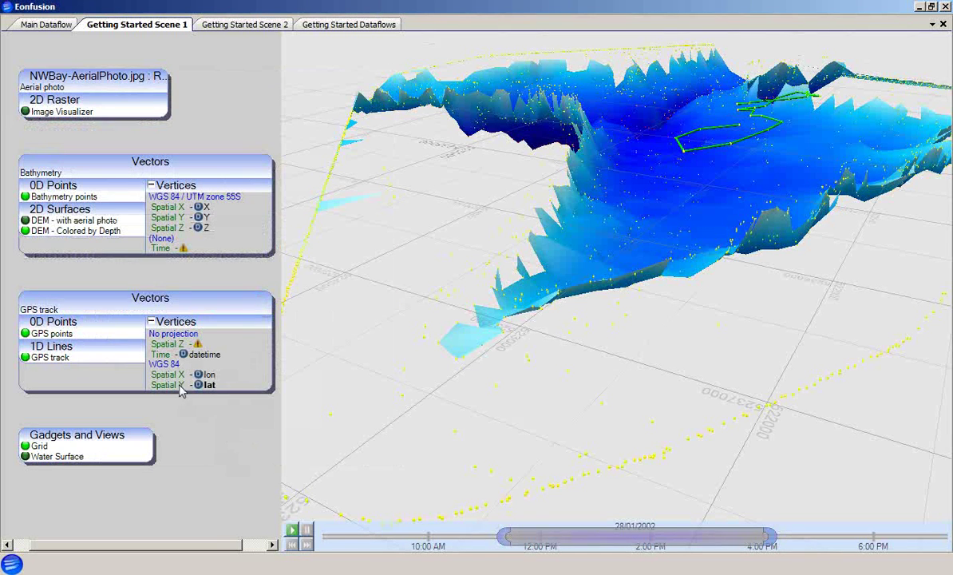
- Show 'DEM - with aerial photo' and move it above the depth-coloured DEM in the layer list
{"action": "left_click", "coordinate": [26, 220]}
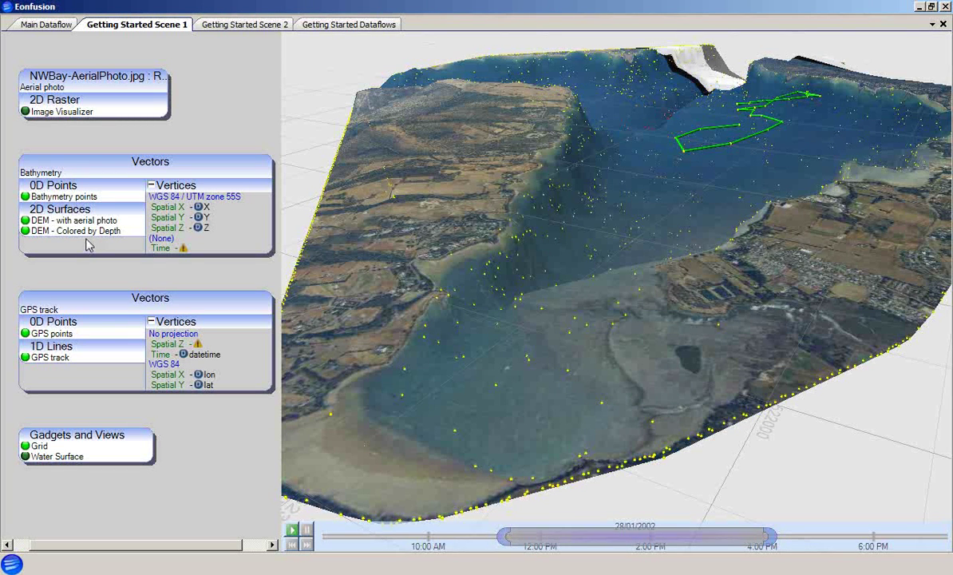
{"action": "mouse_move", "coordinate": [85, 231]}
{"action": "left_mouse_down"}
{"action": "mouse_move", "coordinate": [76, 217]}
{"action": "mouse_move", "coordinate": [84, 221]}
{"action": "left_mouse_up"}
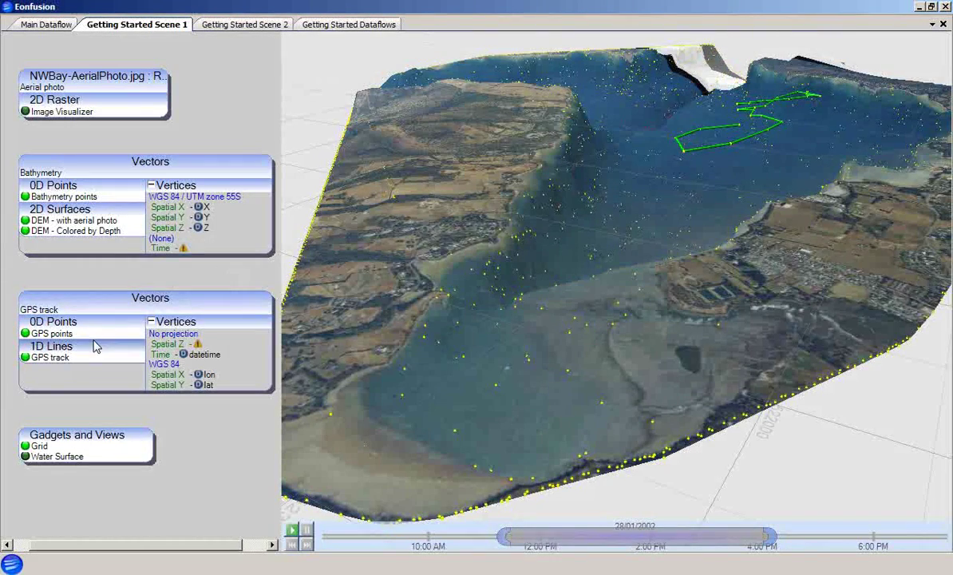
- Zoom to the GPS track's extents, then zoom in a little further
{"action": "left_click", "coordinate": [53, 358]}
{"action": "right_click", "coordinate": [55, 361]}
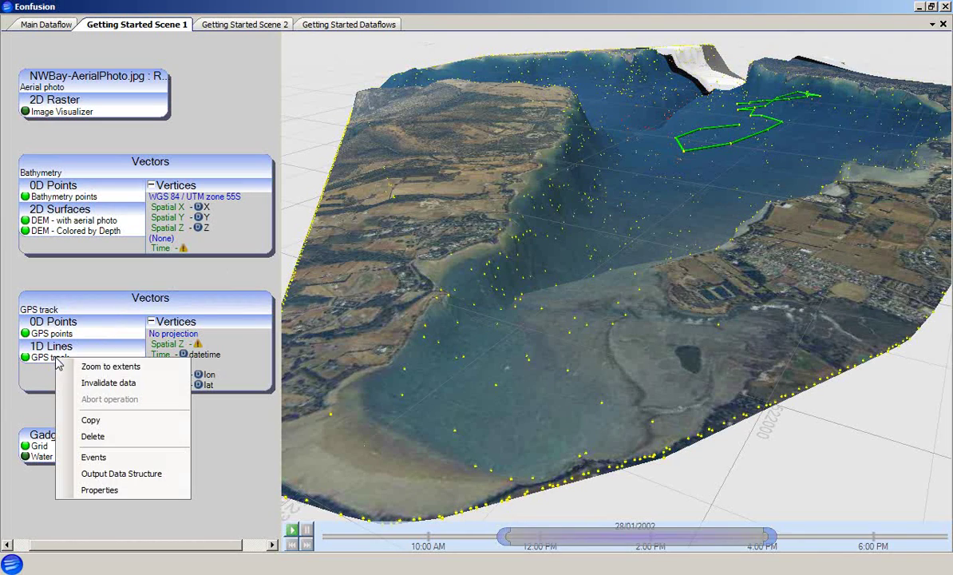
{"action": "left_click", "coordinate": [102, 367]}
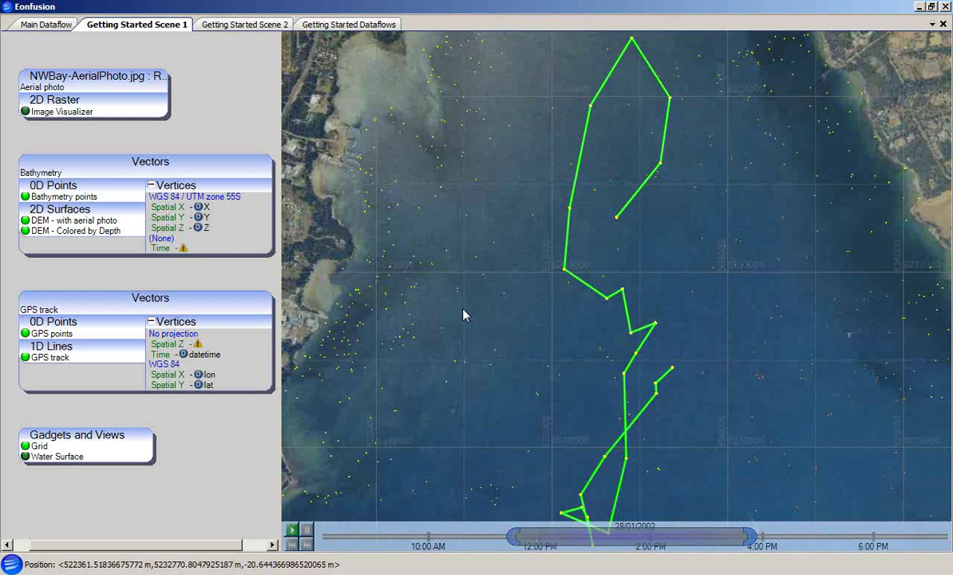
{"action": "scroll", "coordinate": [455, 295], "scroll_direction": "up", "scroll_amount": 5}
{"action": "scroll", "coordinate": [463, 291], "scroll_direction": "up", "scroll_amount": 3}
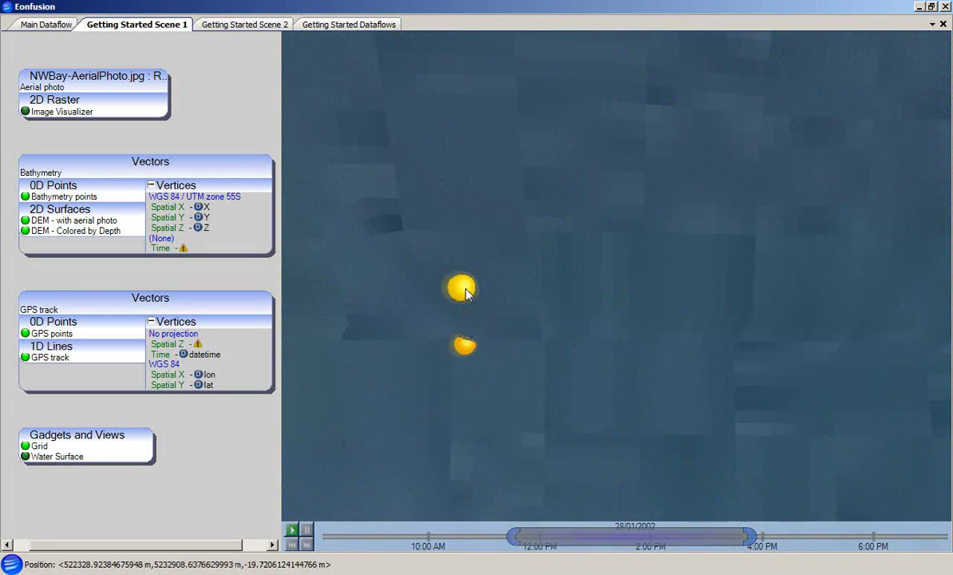
- Zoom to extents of the whole scene so the entire bay fits the view
{"action": "right_click", "coordinate": [463, 291]}
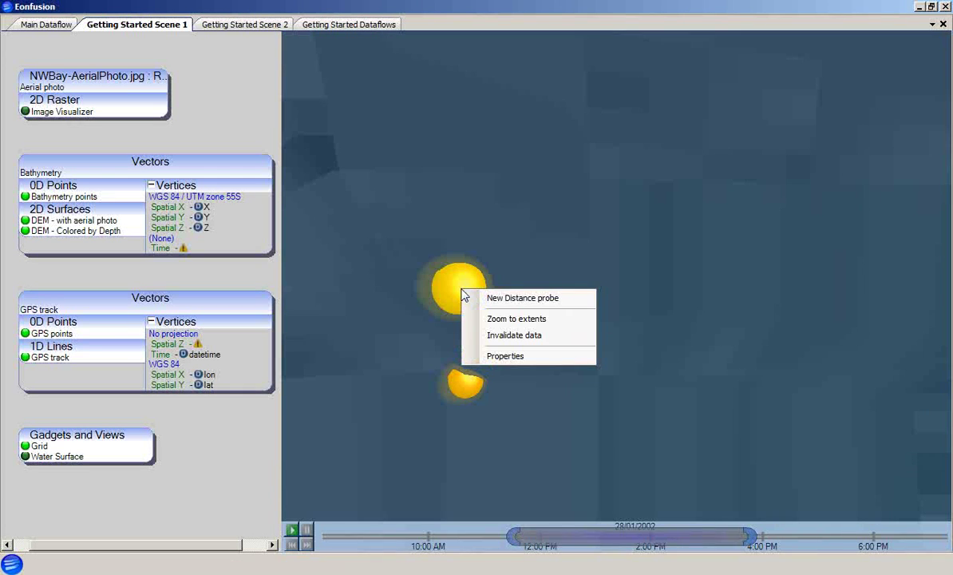
{"action": "left_click", "coordinate": [520, 321]}
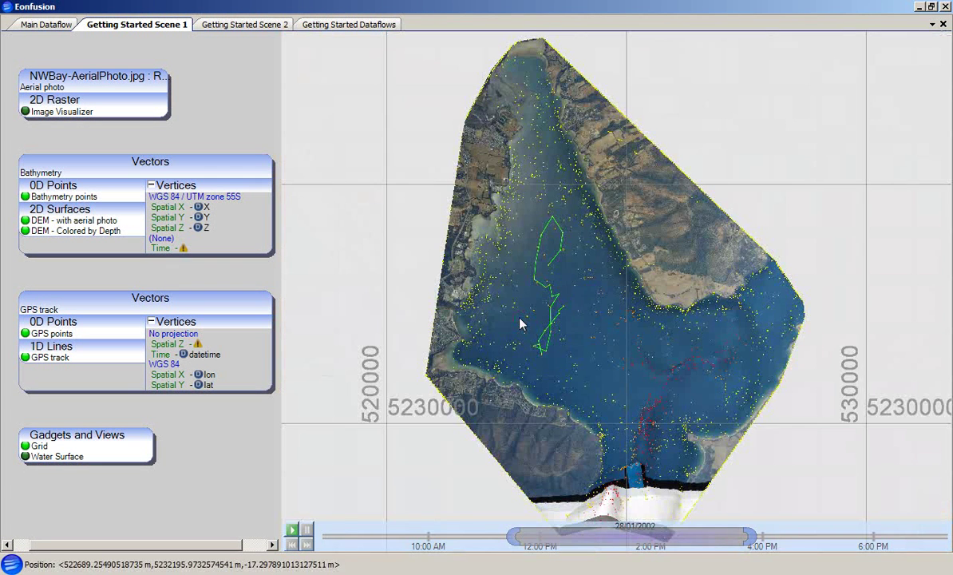
{"action": "right_click", "coordinate": [358, 160]}
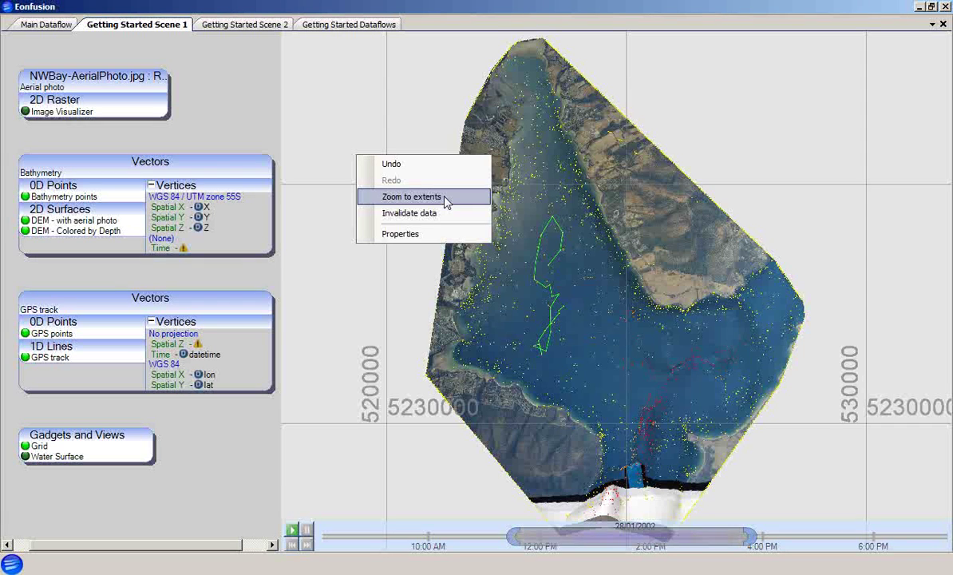
{"action": "left_click", "coordinate": [359, 262]}
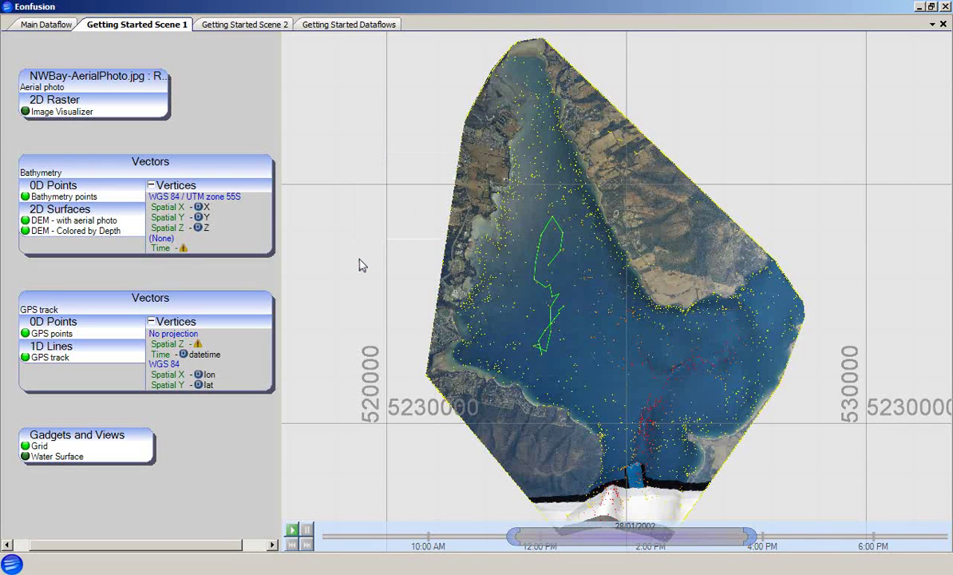